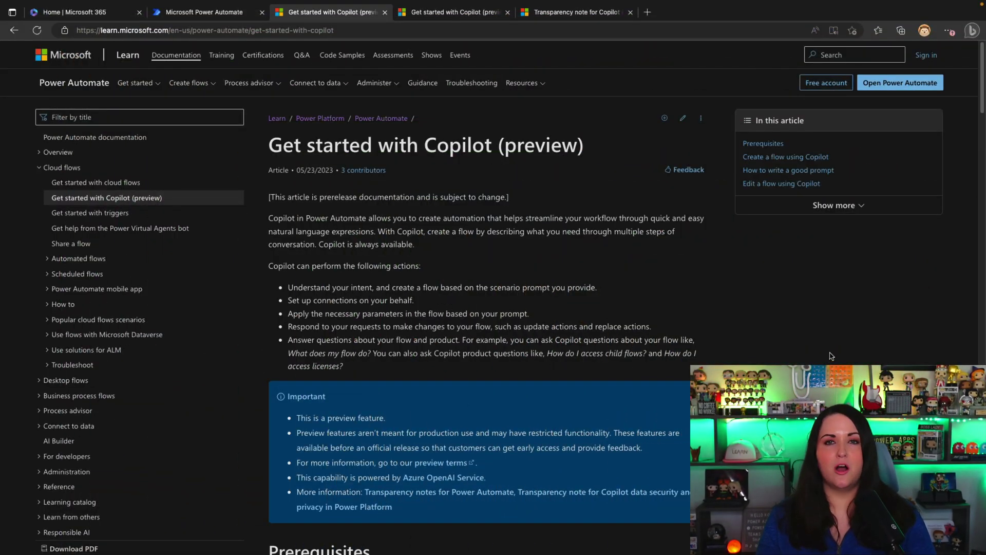
Step: Return the article to the top and switch browser tabs
scroll(831, 356, down, 20)
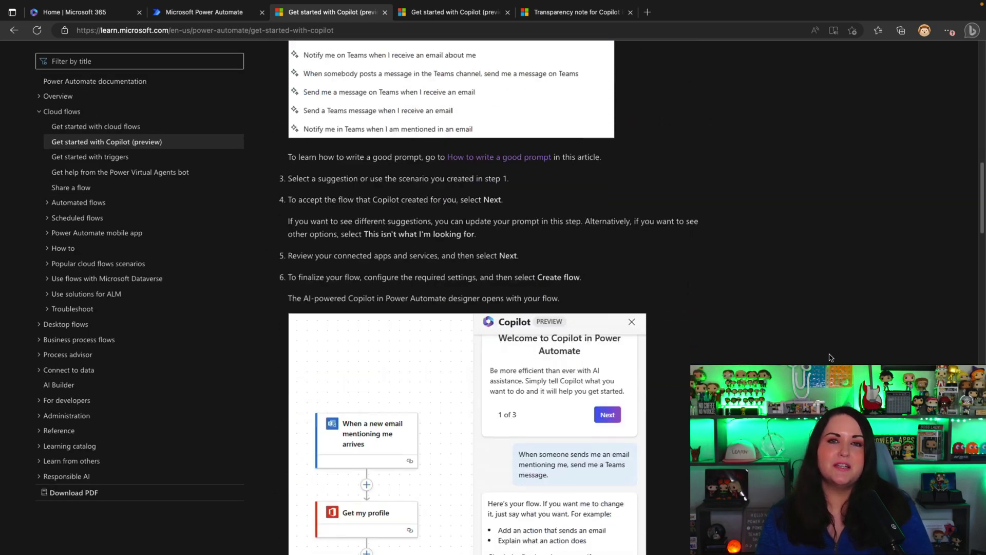
scroll(831, 358, down, 10)
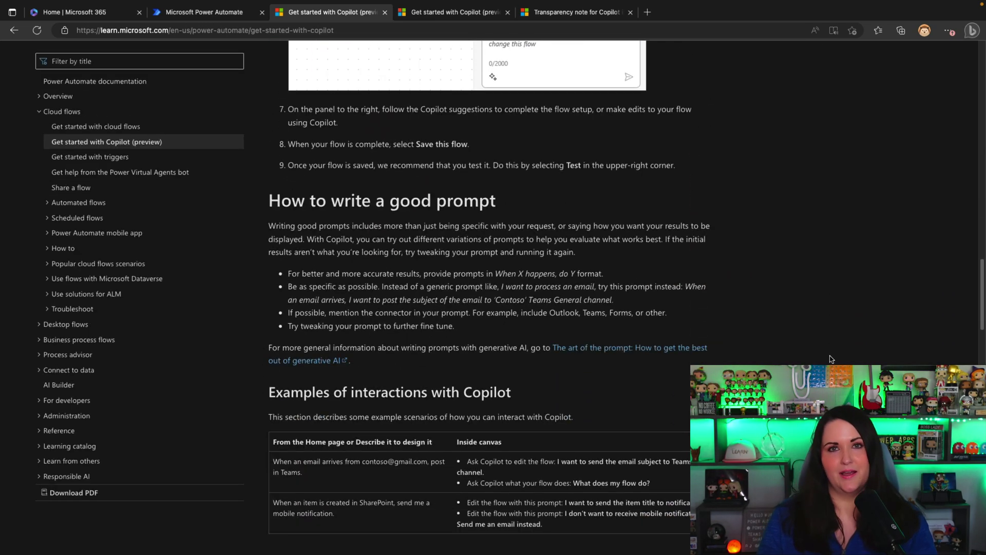
key(Home)
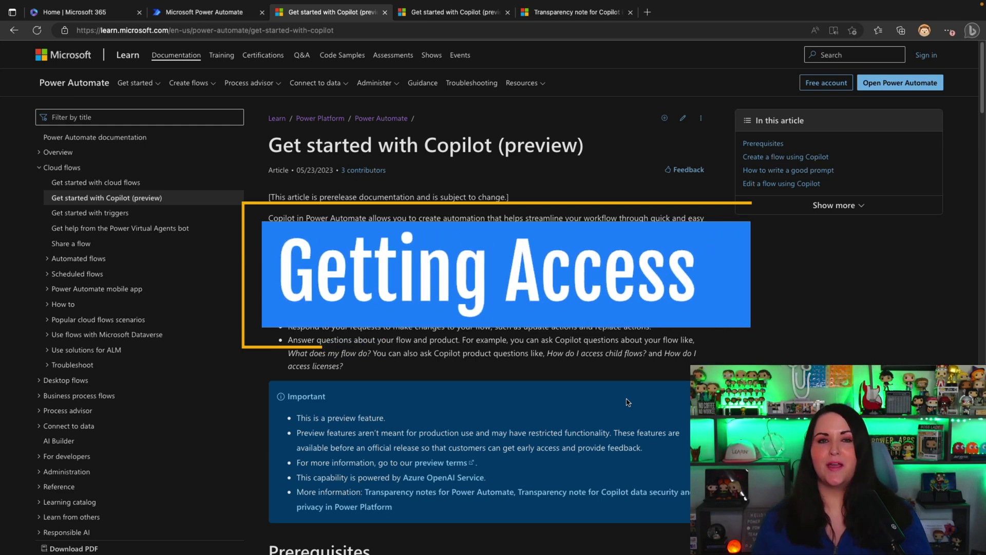
click(234, 14)
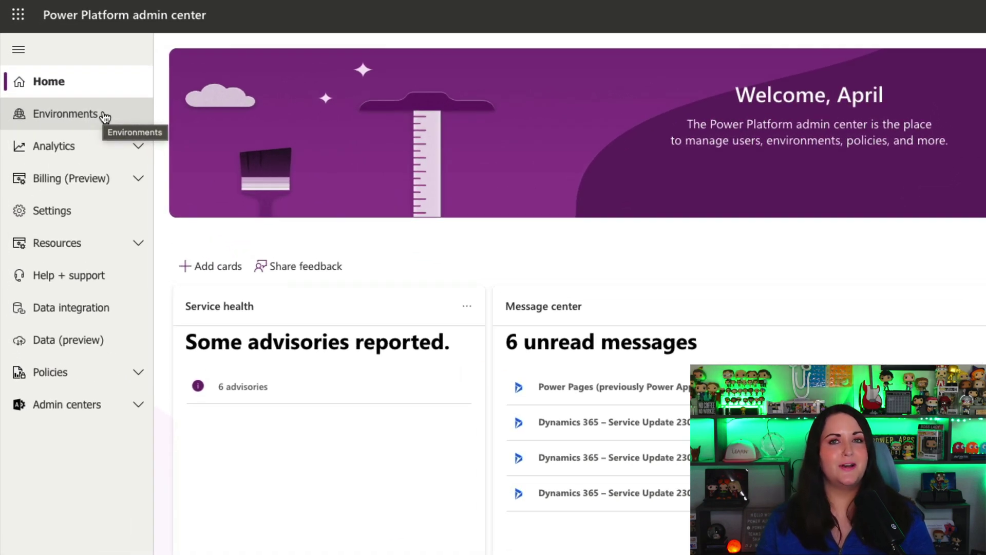
Step: In the Environments list, draft a new environment named 'Test Stuff', view its regions, then cancel it
click(104, 116)
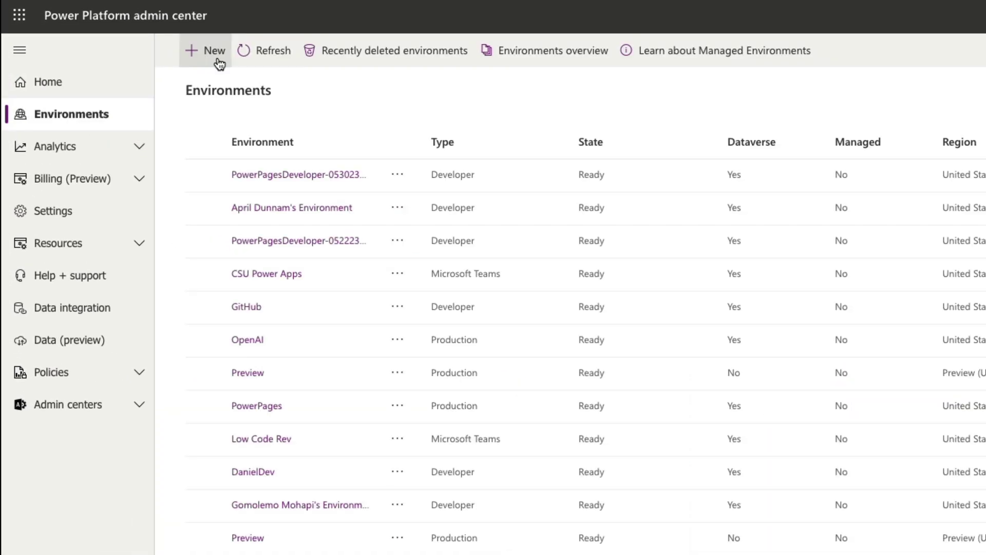
click(208, 50)
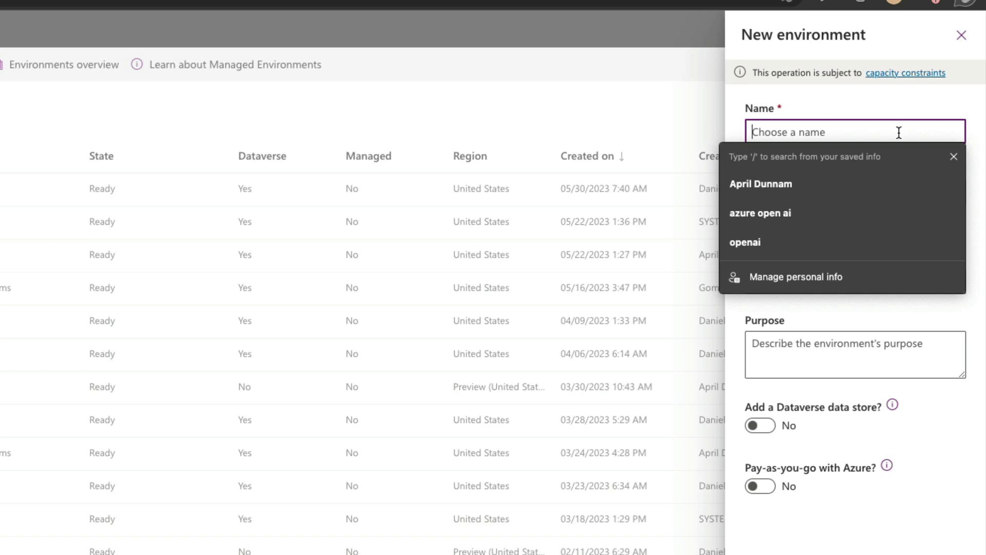
text(Test Stuff)
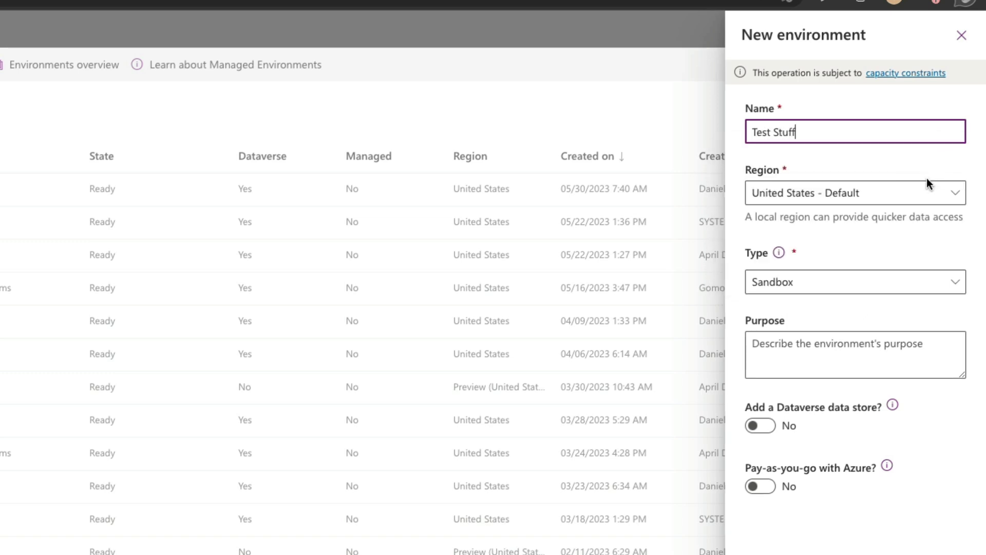
click(927, 197)
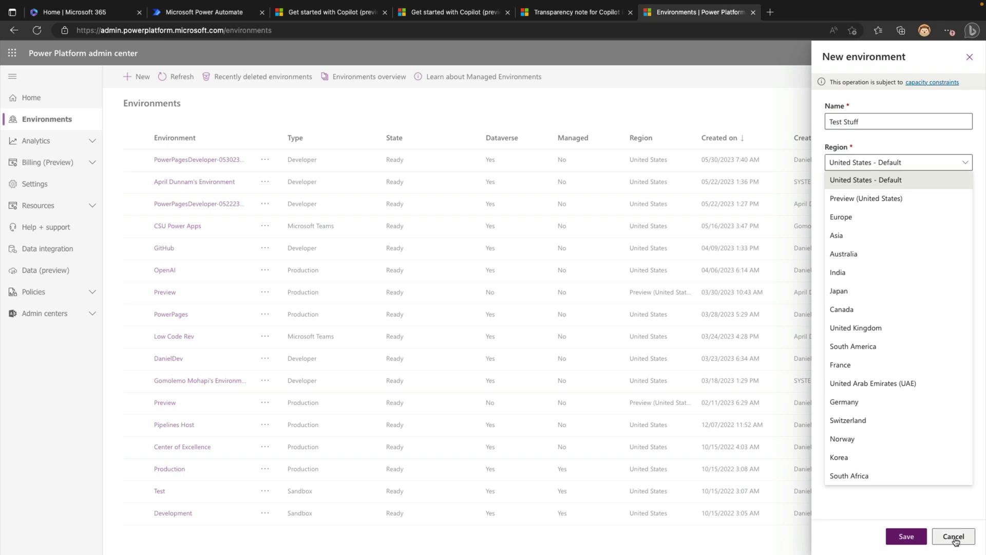
click(954, 536)
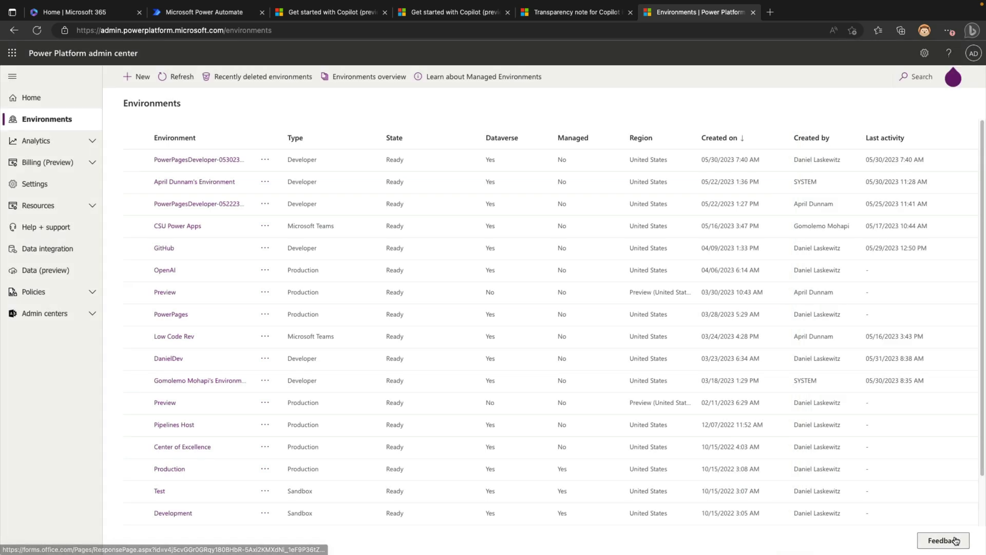
Step: Back in Power Automate, confirm Preview is the selected environment and focus the Copilot flow-description box
click(227, 8)
click(842, 54)
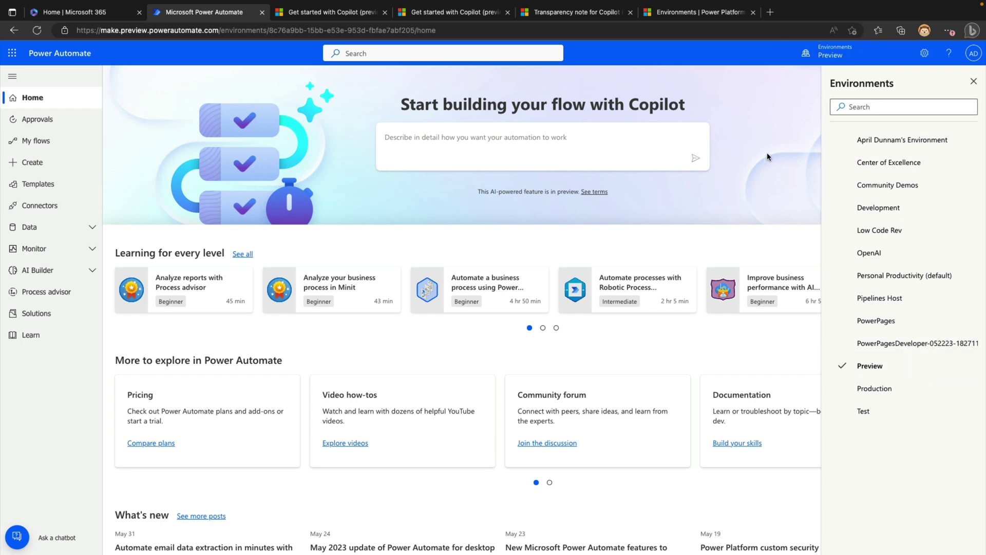
click(974, 81)
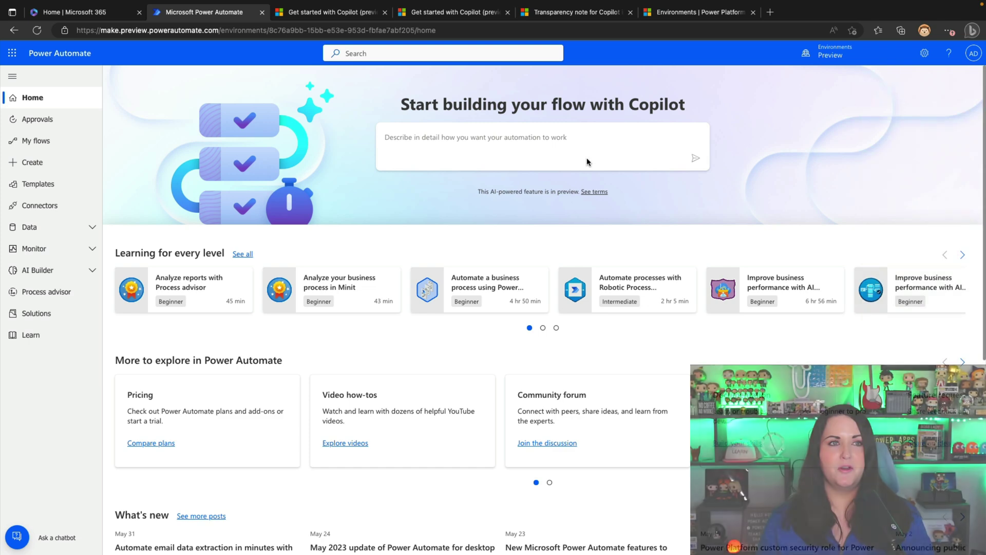
click(604, 140)
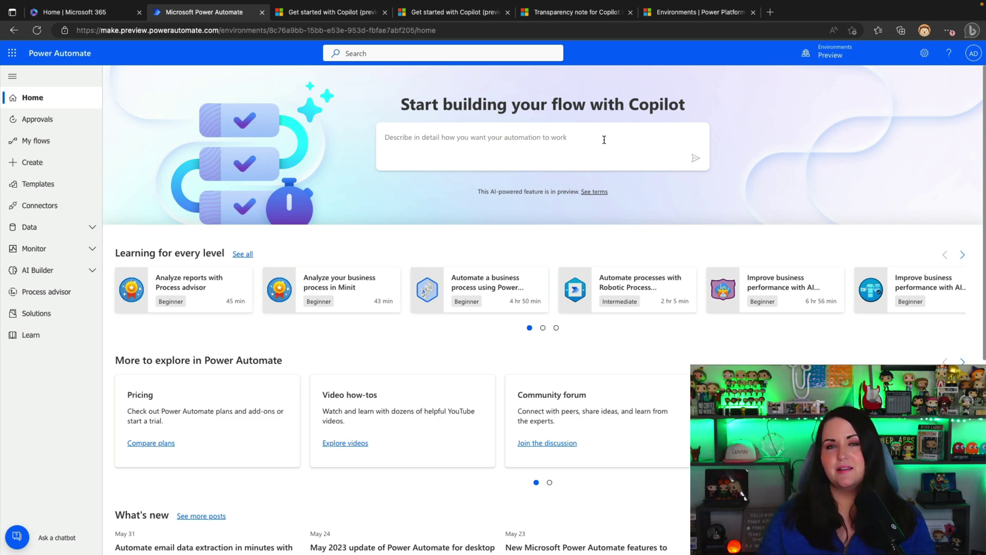
Step: Switch to the second Copilot docs tab at its section on limitations during preview
key(ctrl+Tab)
key(ctrl+Tab)
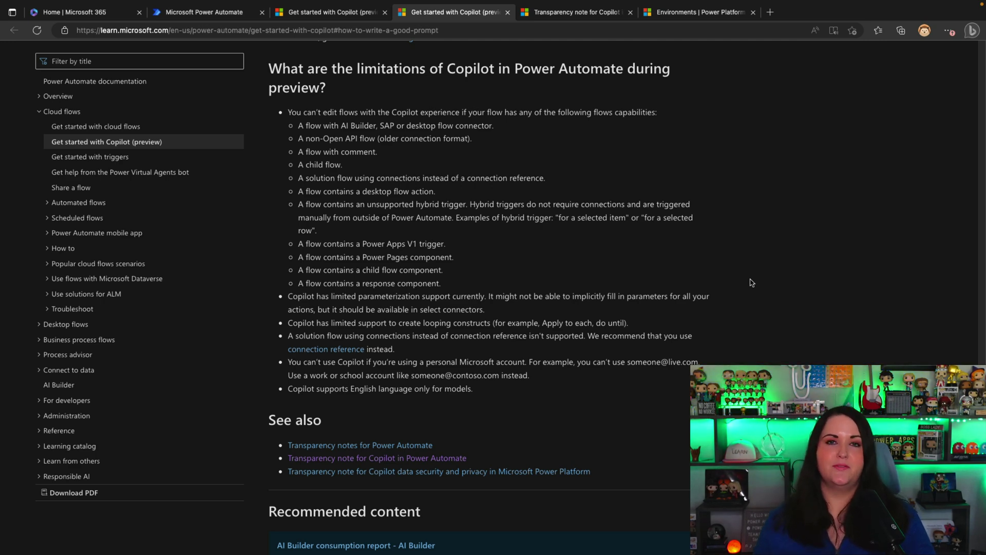
Step: Scroll up to the How to write a good prompt section and the example Copilot interactions
scroll(752, 282, up, 15)
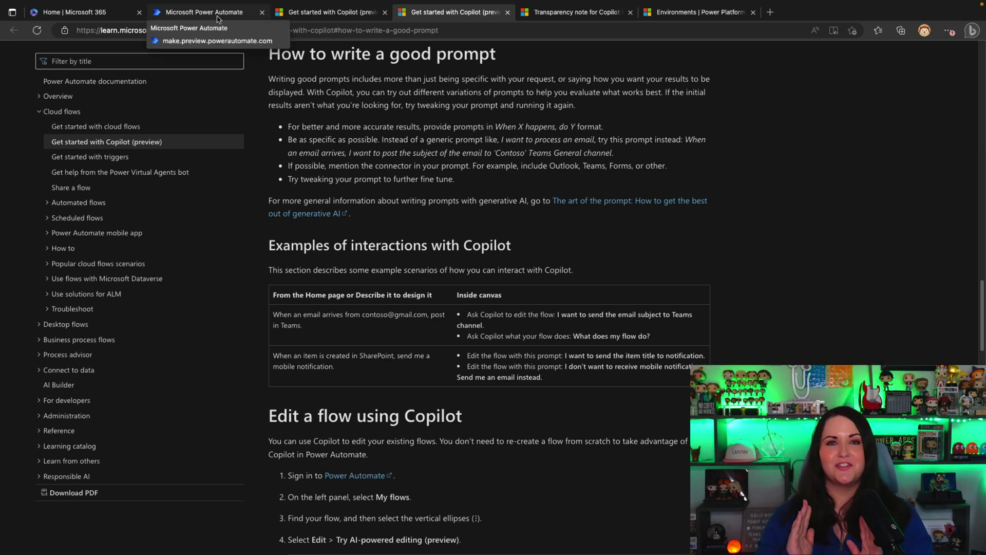
Step: View the SharePoint Issue tracker list with its Blue Screen issue, then go back to Power Automate
click(217, 19)
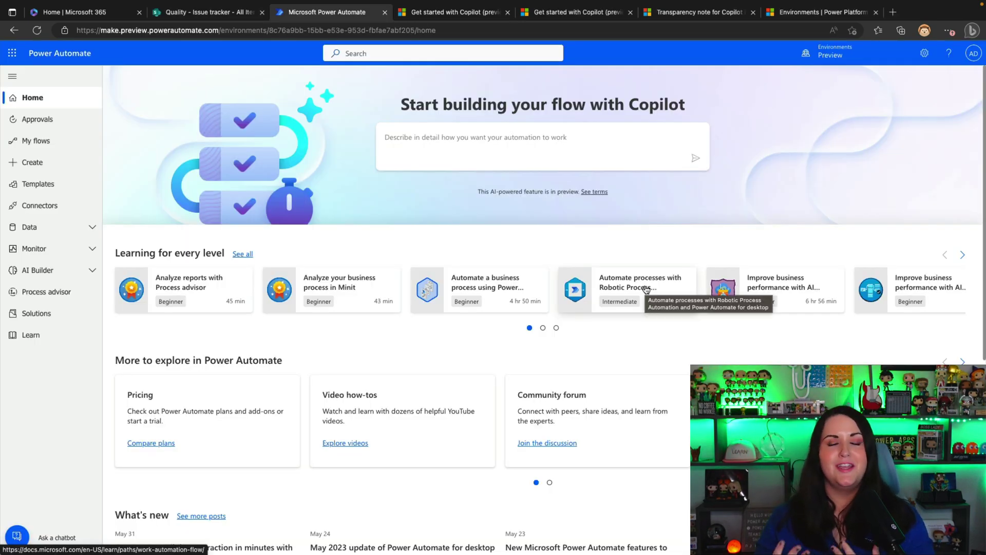
click(237, 14)
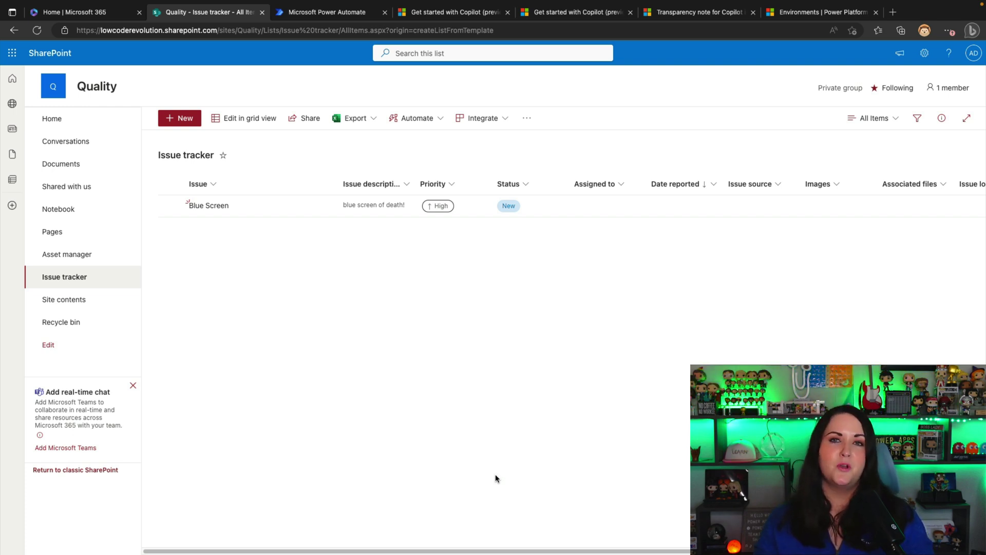
click(332, 12)
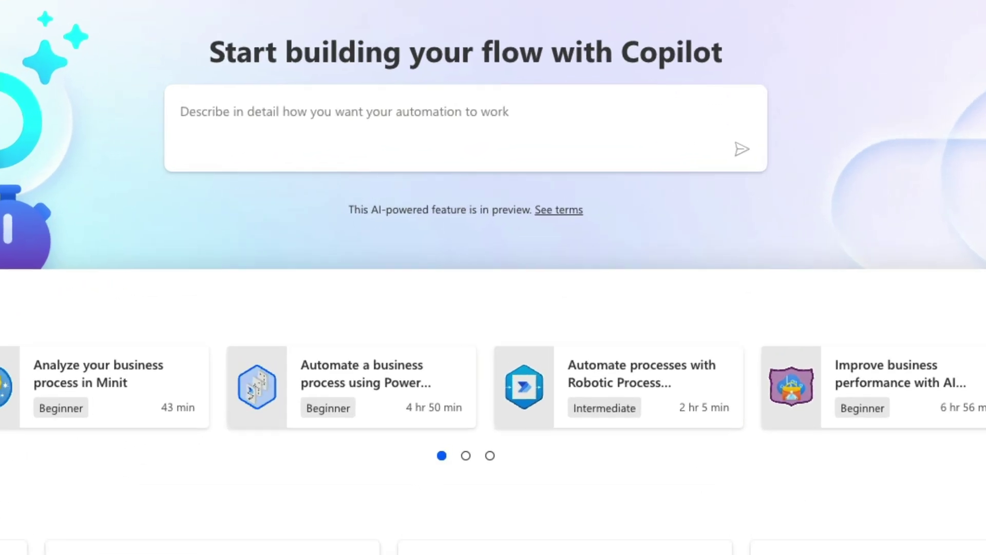
Step: Ask Copilot for a flow that notifies Teams and emails the creator when a SharePoint item is added
text(When a new item )
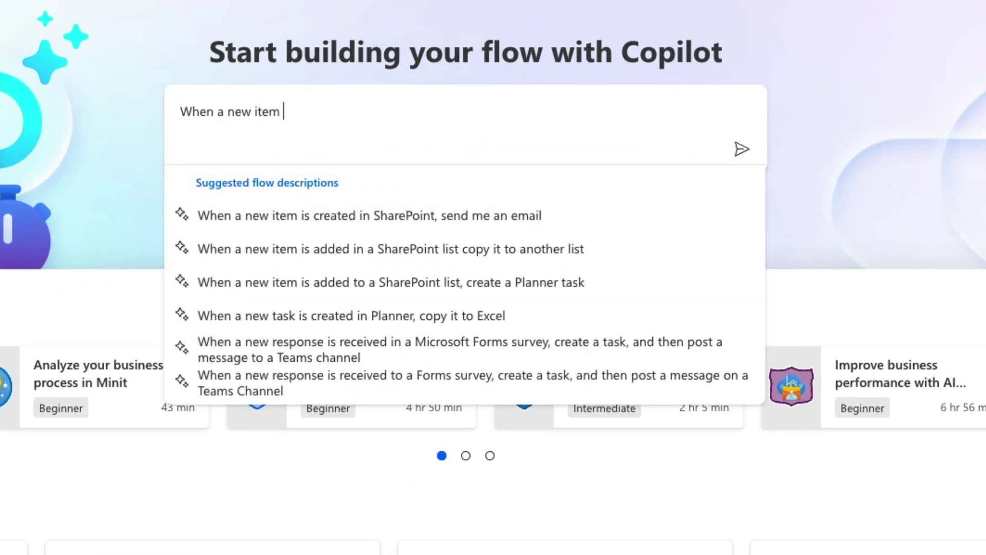
text(is added to a Sh)
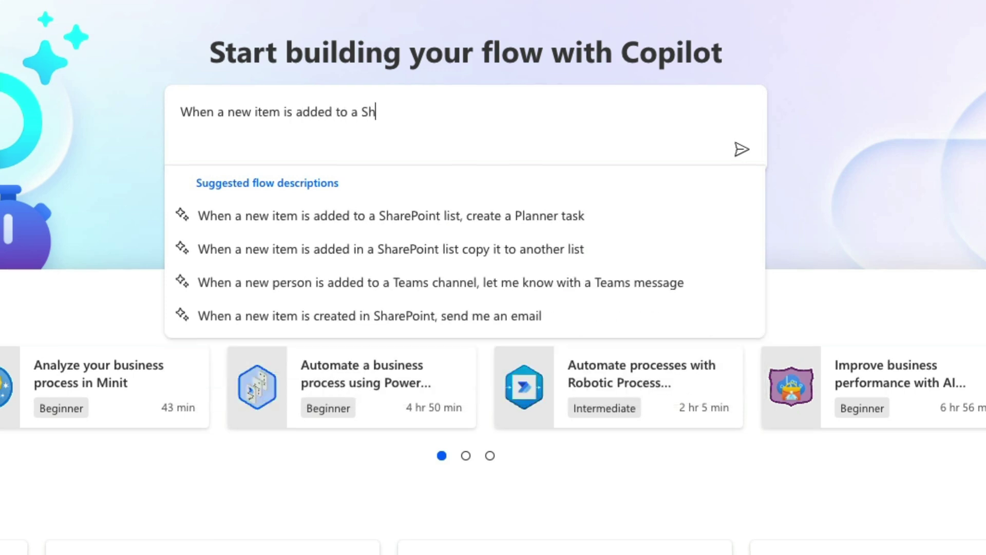
text(arePoint list, send a )
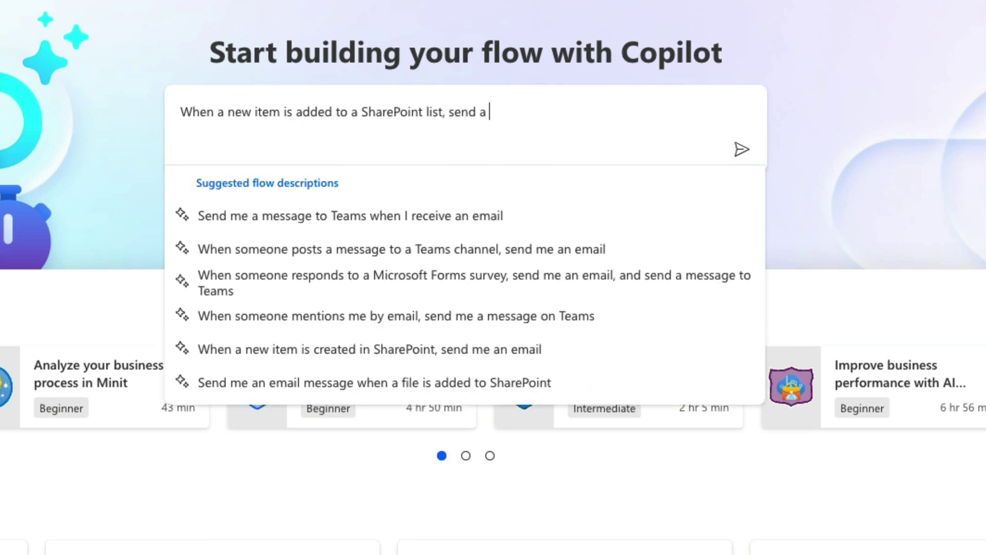
text(notification in Micro)
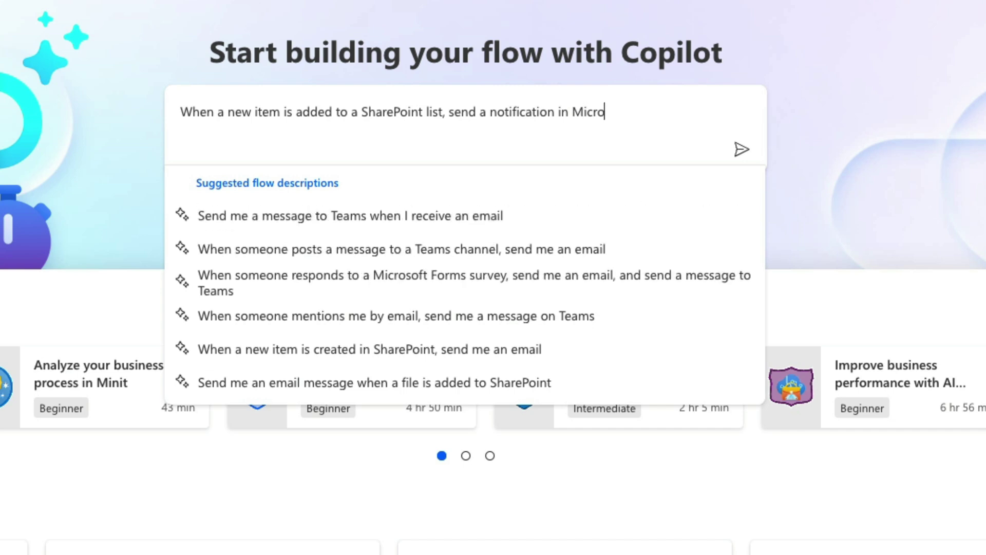
text(soft teams and ema)
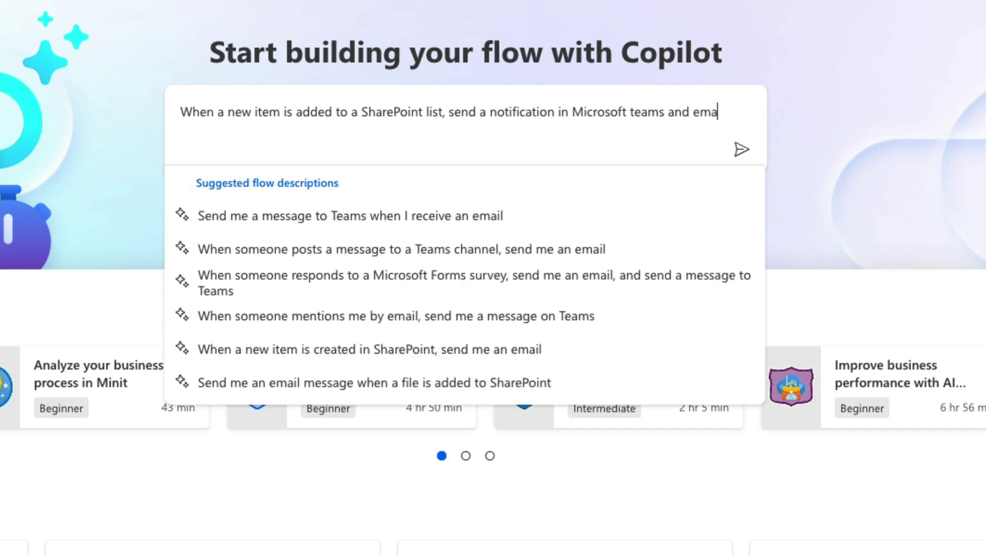
text(il the creator)
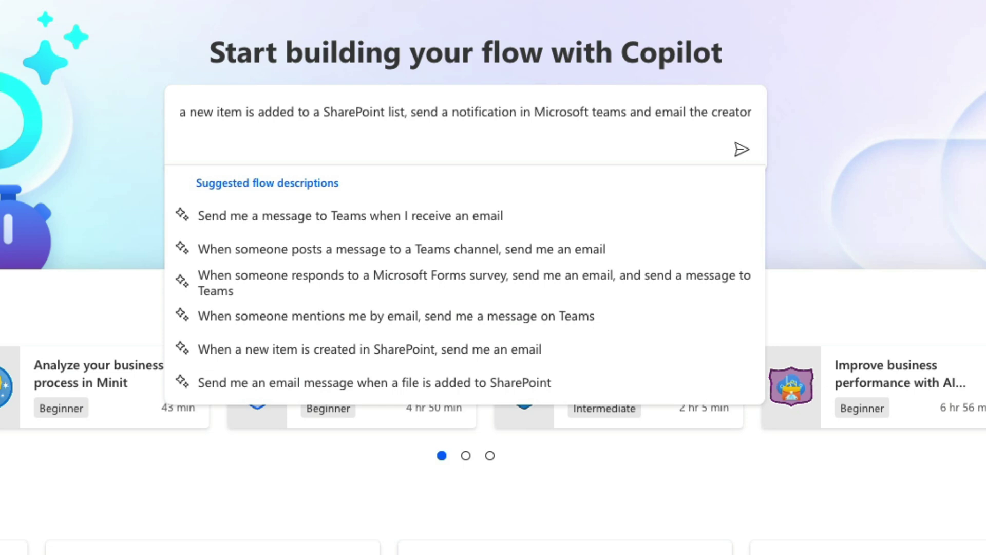
click(742, 151)
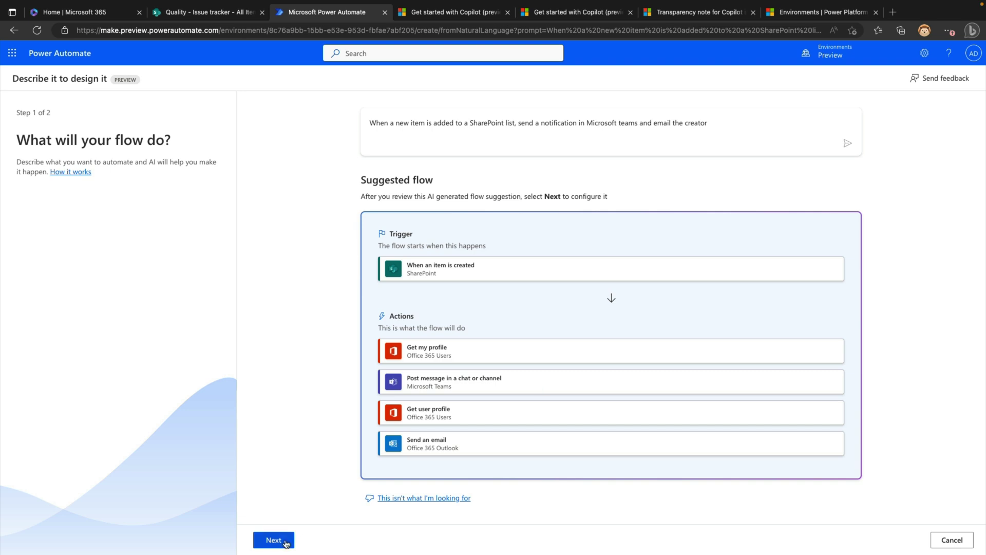
Step: Accept Copilot's suggested flow, review its connected apps, and create it in the designer
click(286, 543)
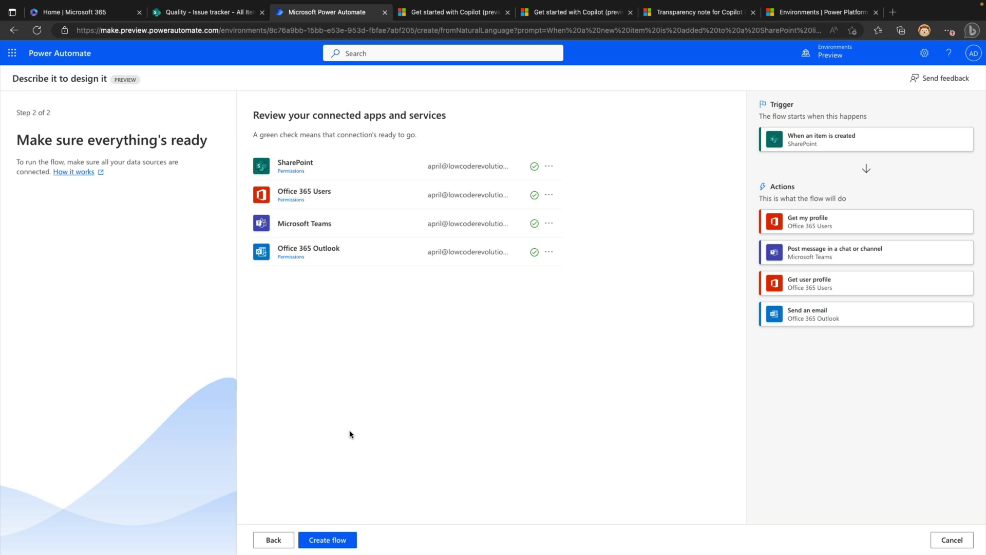
click(340, 545)
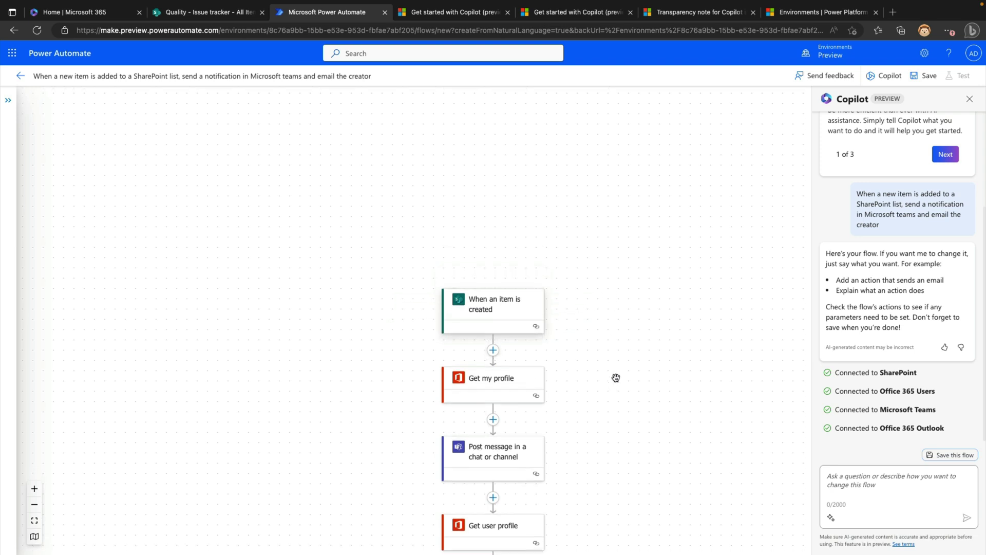
click(915, 479)
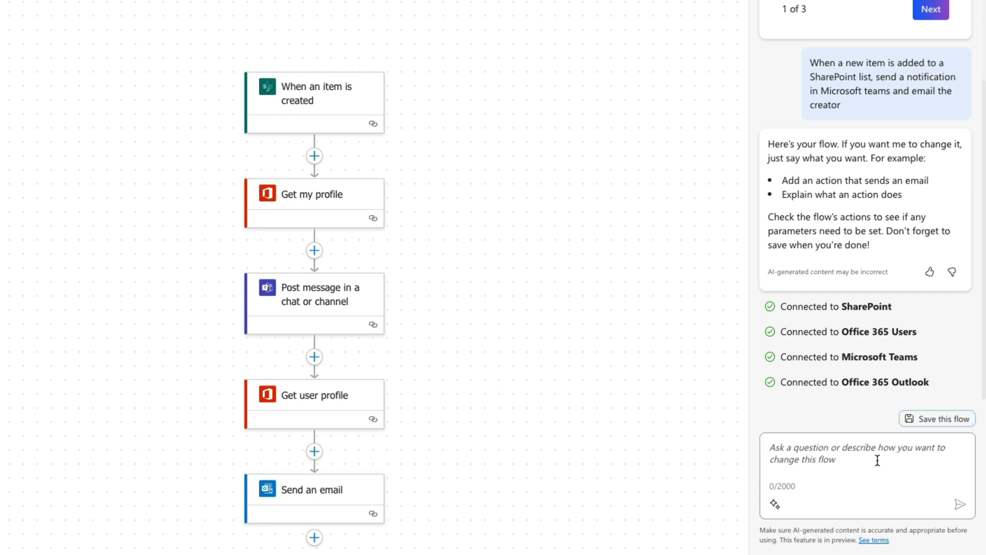
Step: Ask Copilot to remove the Get my profile action, then the Get user profile action
text(Remove th)
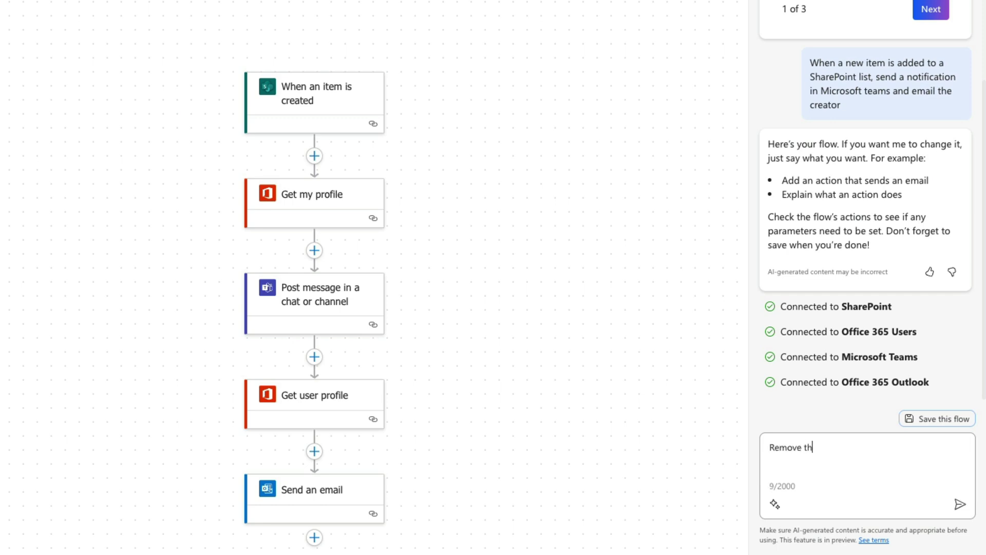
text(e get my profile action)
key(Return)
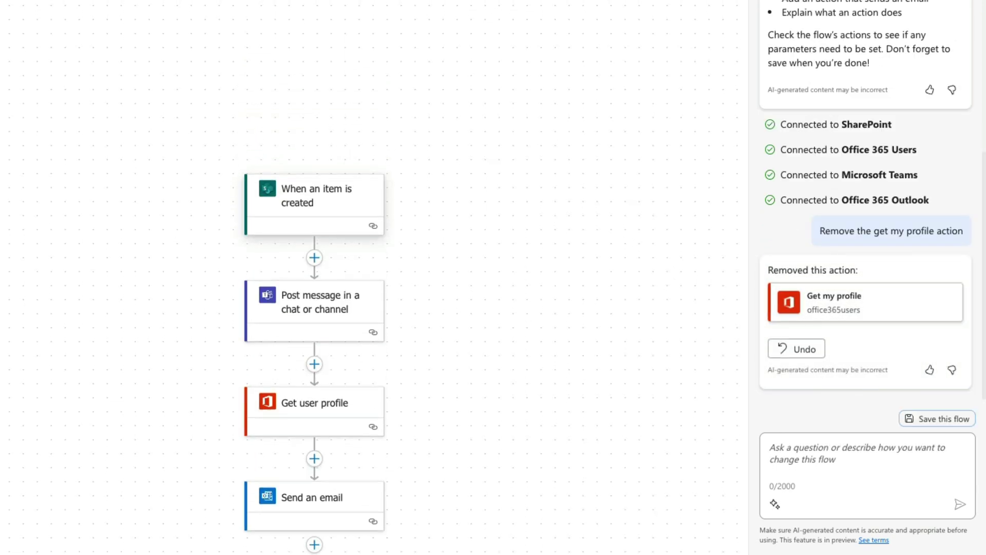
click(825, 457)
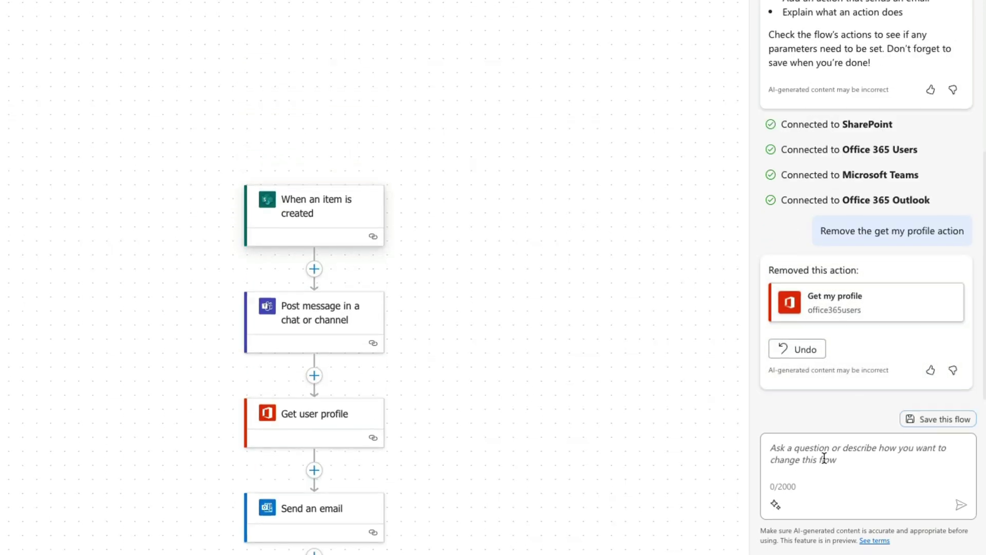
text(REmo)
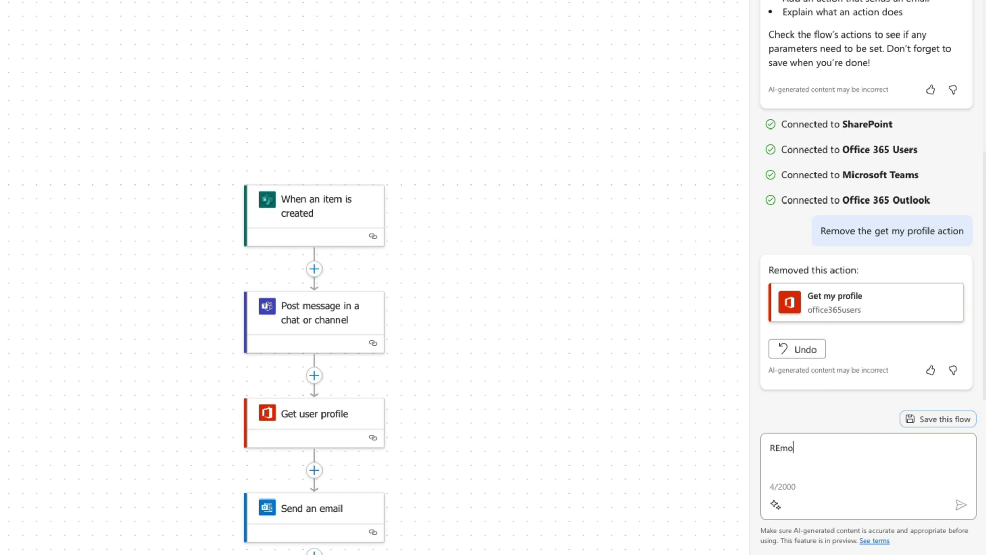
text(ve the get user profile action)
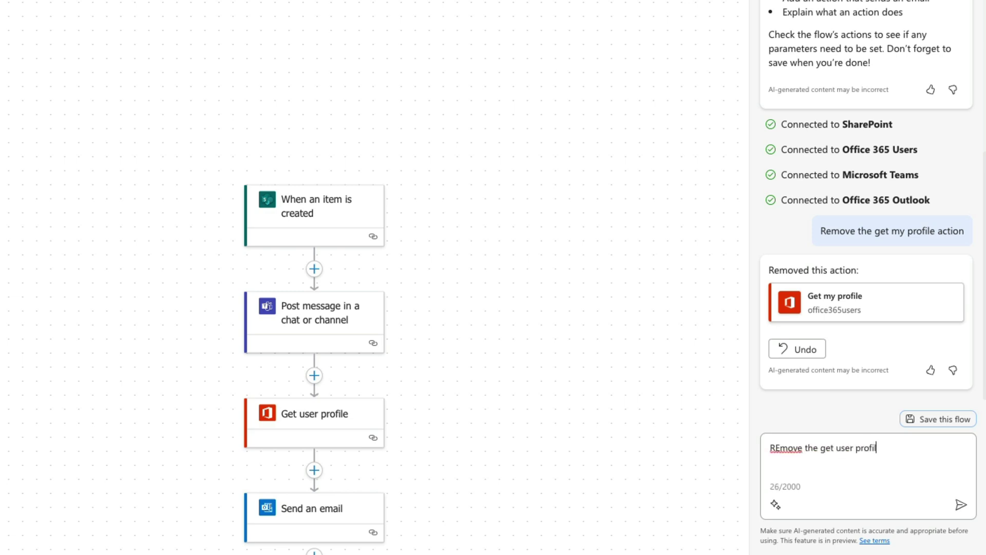
key(Return)
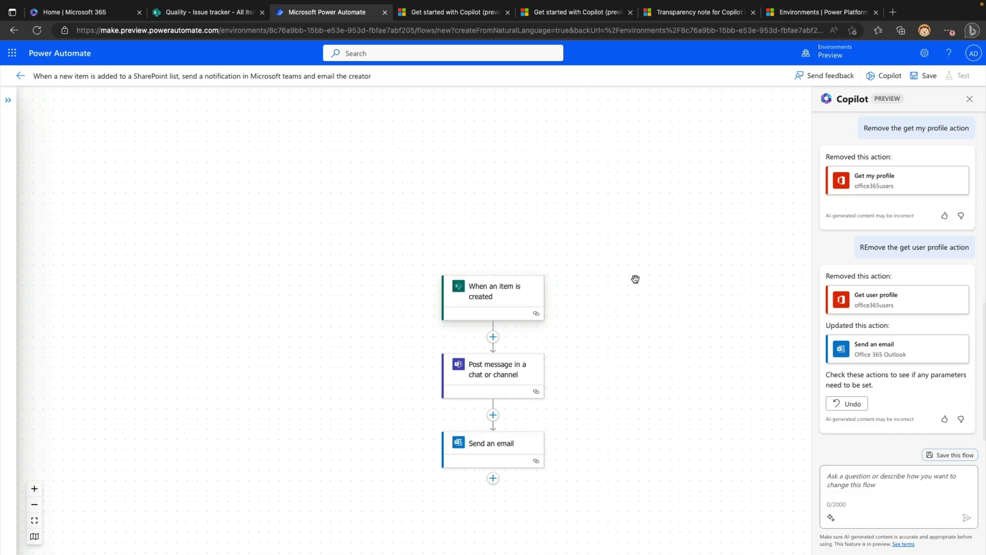
Step: Open the When an item is created trigger's parameters, then select the Quality site part of the SharePoint URL
click(514, 298)
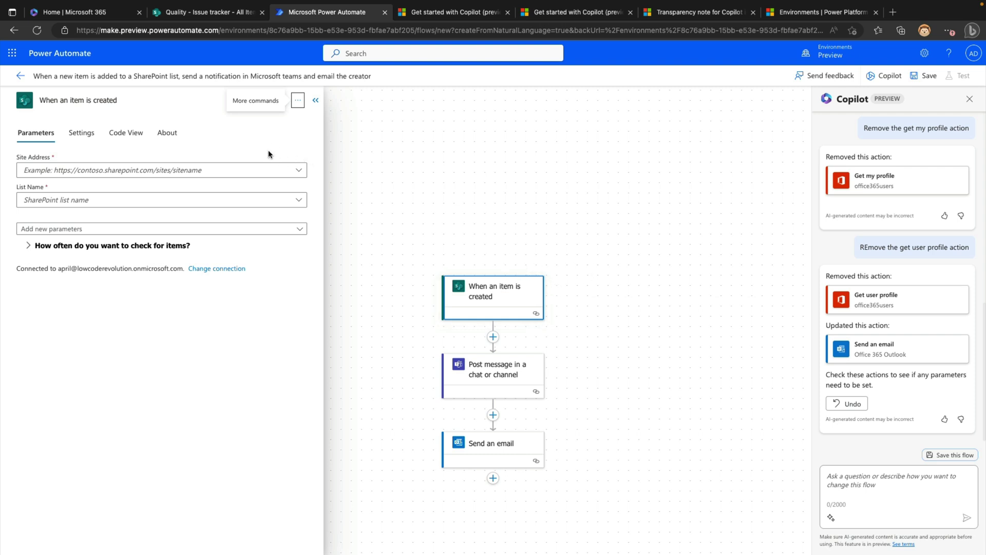
click(876, 497)
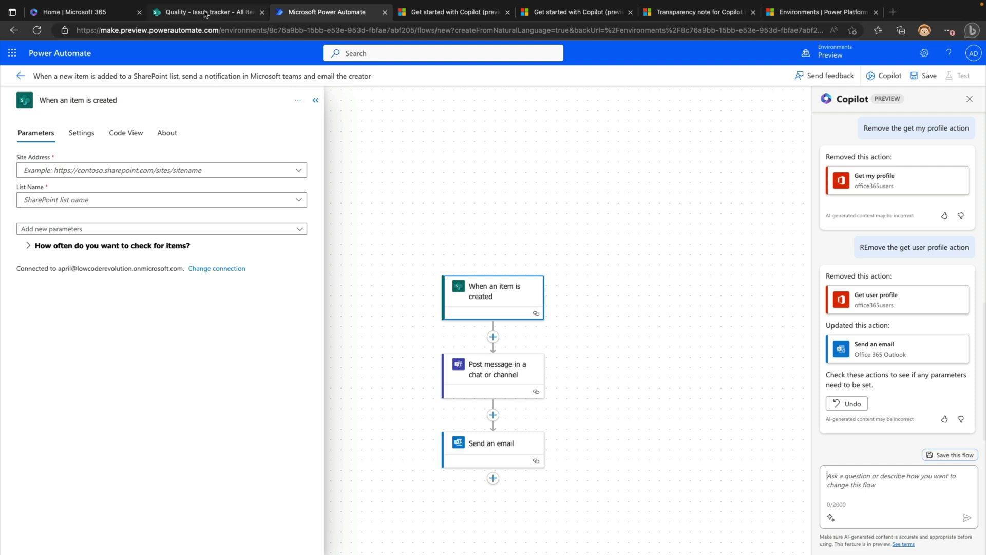
click(206, 14)
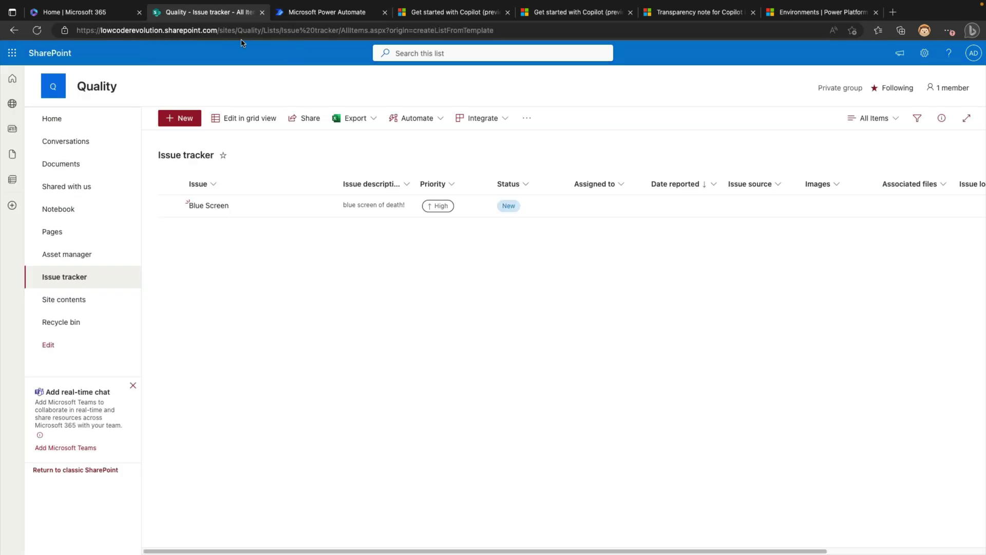
click(261, 32)
click(261, 31)
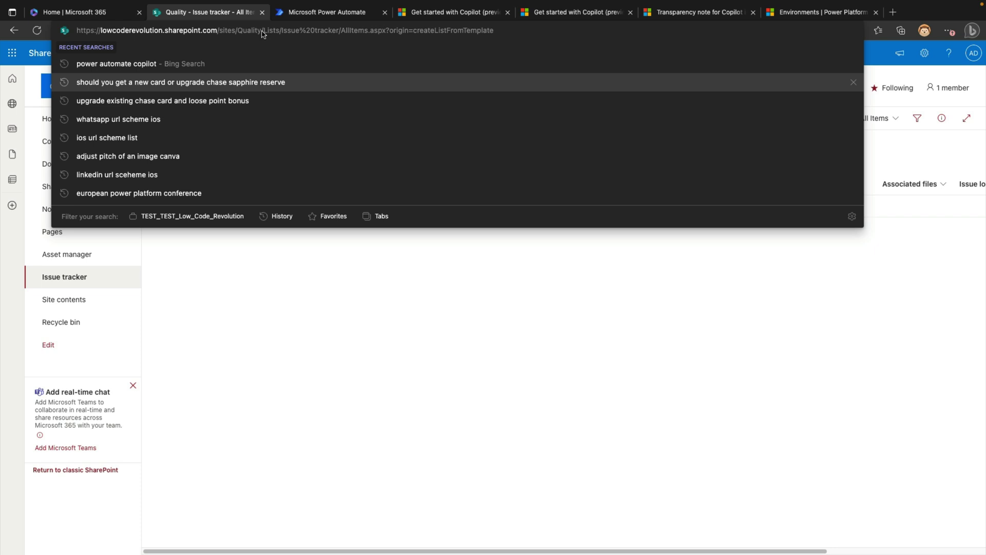
drag(262, 32, 38, 22)
key(ctrl+c)
Step: Ask Copilot to use the copied Quality site URL as the trigger's site address, then check the trigger
key(ctrl+Tab)
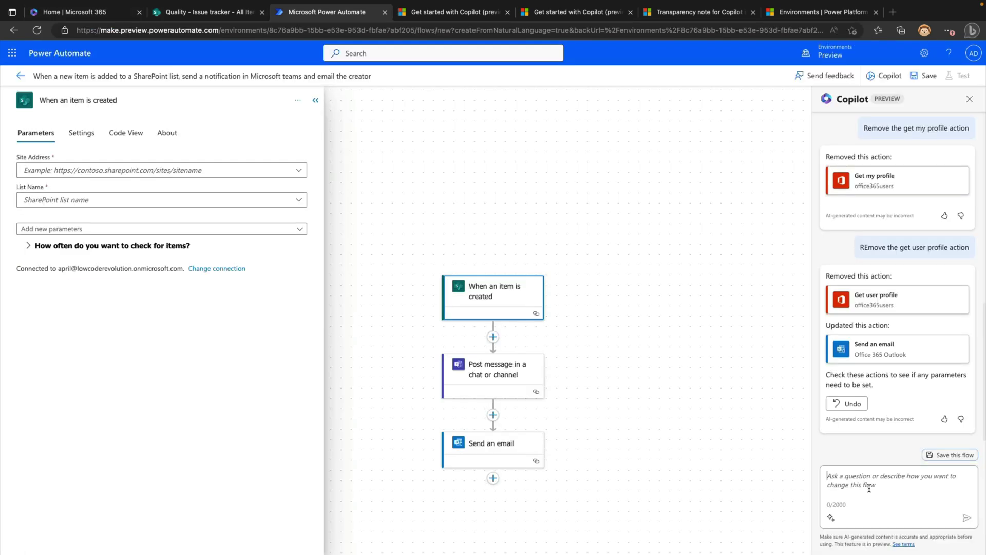
text(Use)
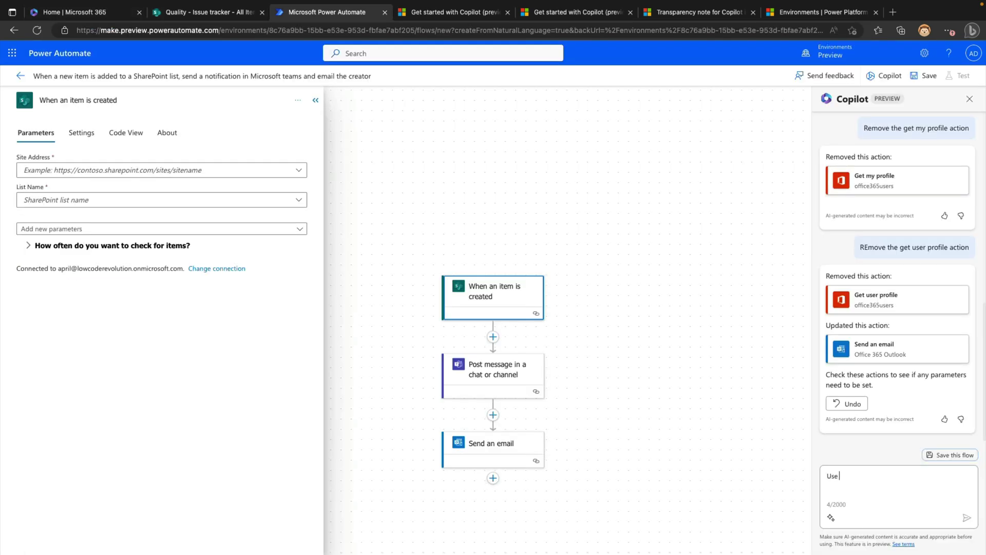
key(ctrl+v)
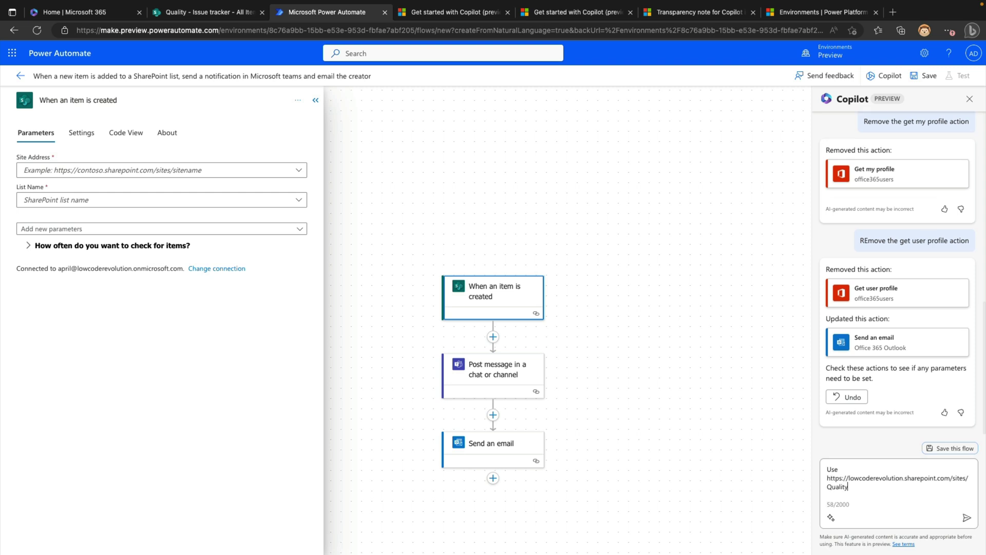
text(as the site address for my when an item is created )
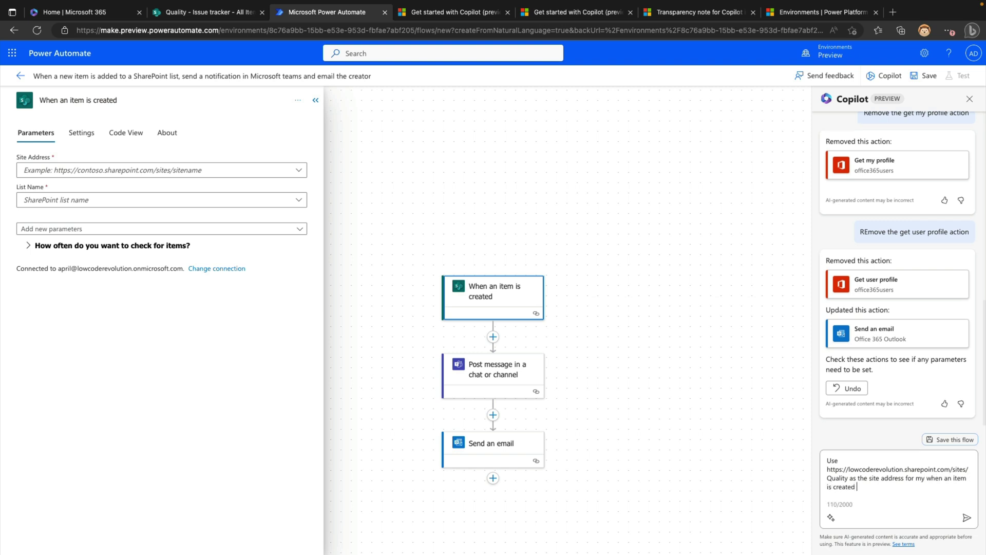
text(trigger)
key(Return)
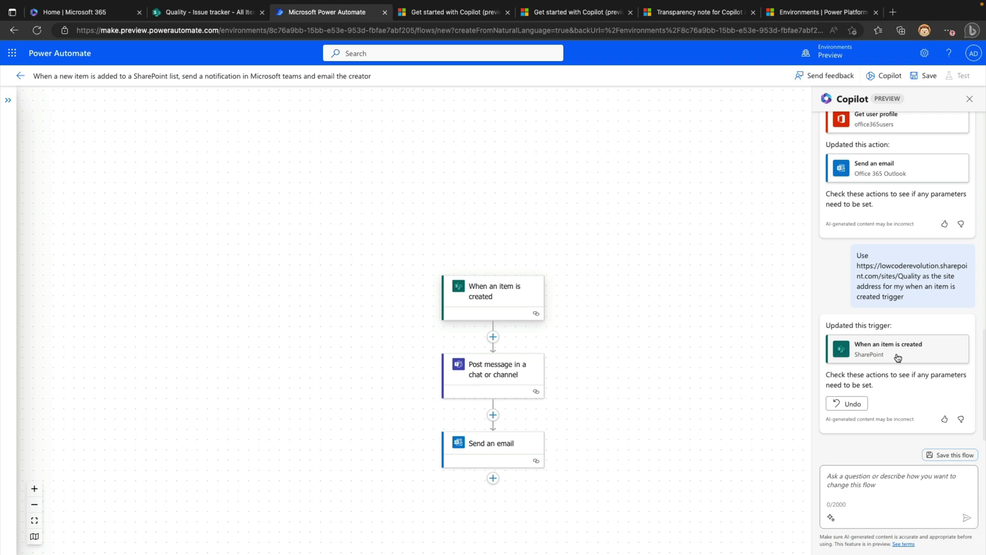
click(898, 358)
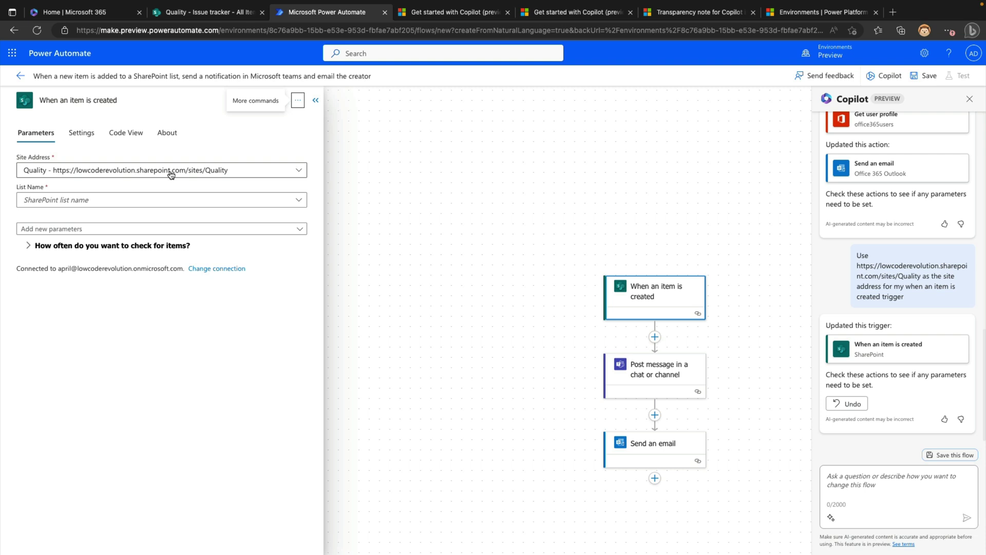
Step: Ask Copilot to make Issue Tracker the List Name of the When an item is created trigger
click(895, 476)
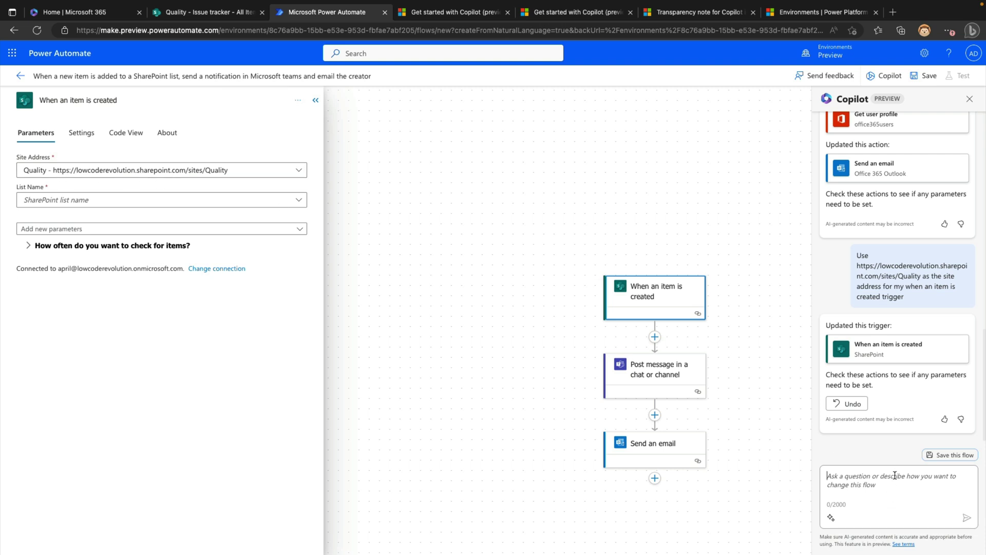
text(Make ')
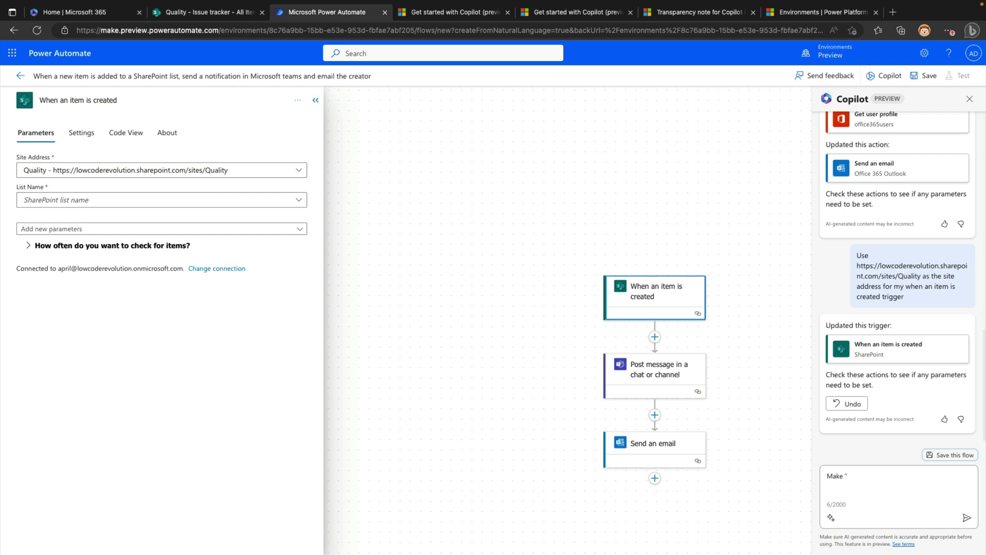
text(ssue tracker the list name paramte)
key(BackSpace)
key(BackSpace)
text(eter for the when an )
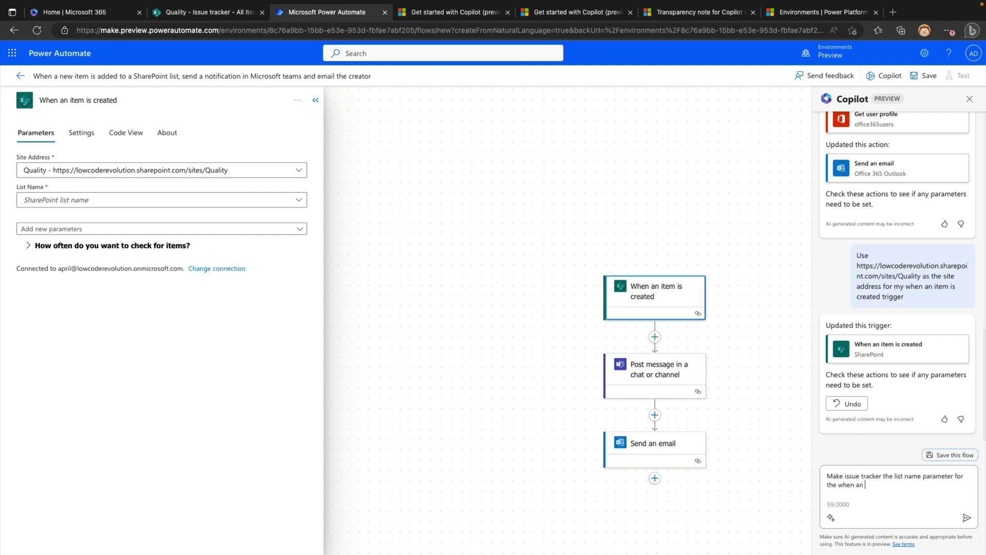
text(item is created trigger)
key(Return)
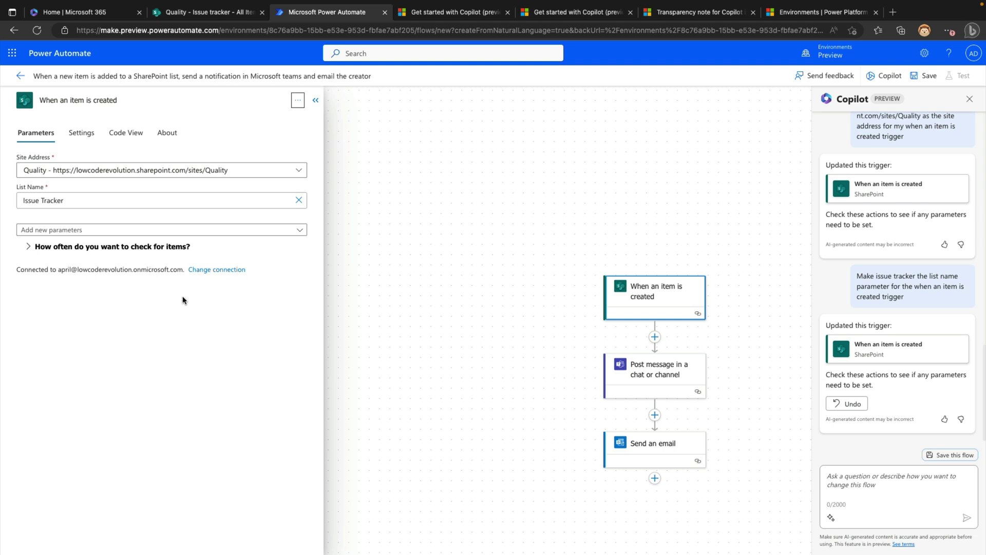
Step: Select the Post message in a chat or channel action and ask Copilot for its Post As options
click(678, 376)
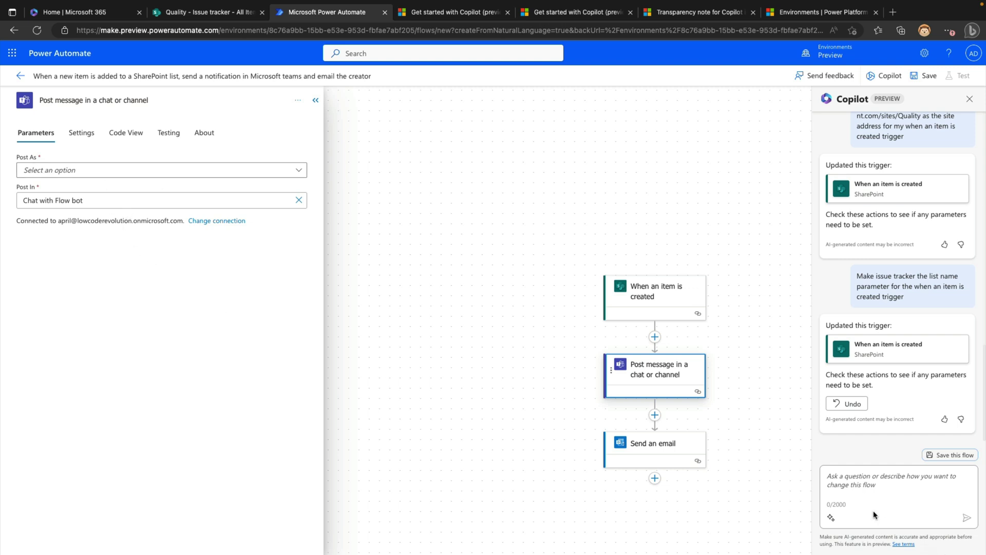
click(920, 483)
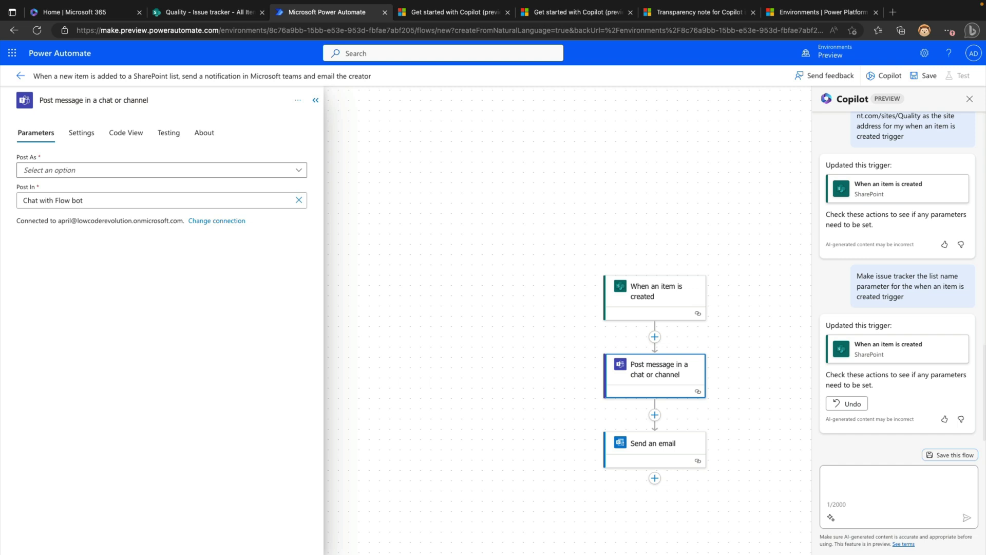
key(BackSpace)
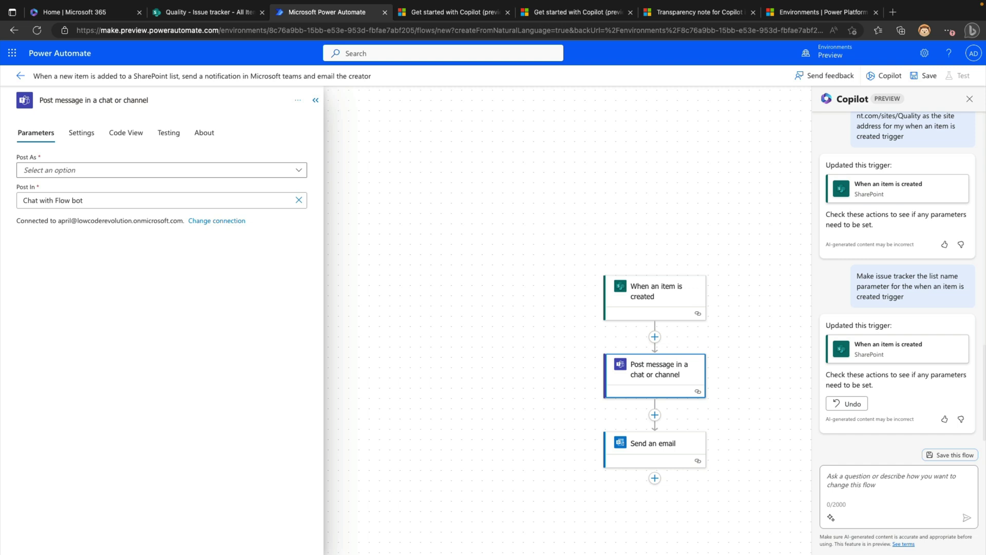
text(what are teh)
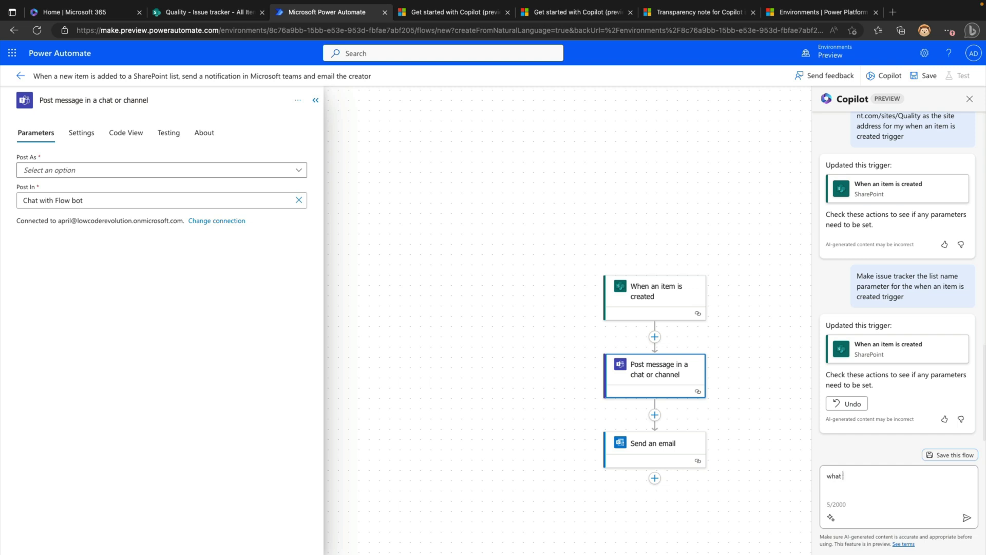
key(BackSpace)
key(BackSpace)
key(BackSpace)
key(BackSpace)
text(the post as options for the post message in a chat or channel )
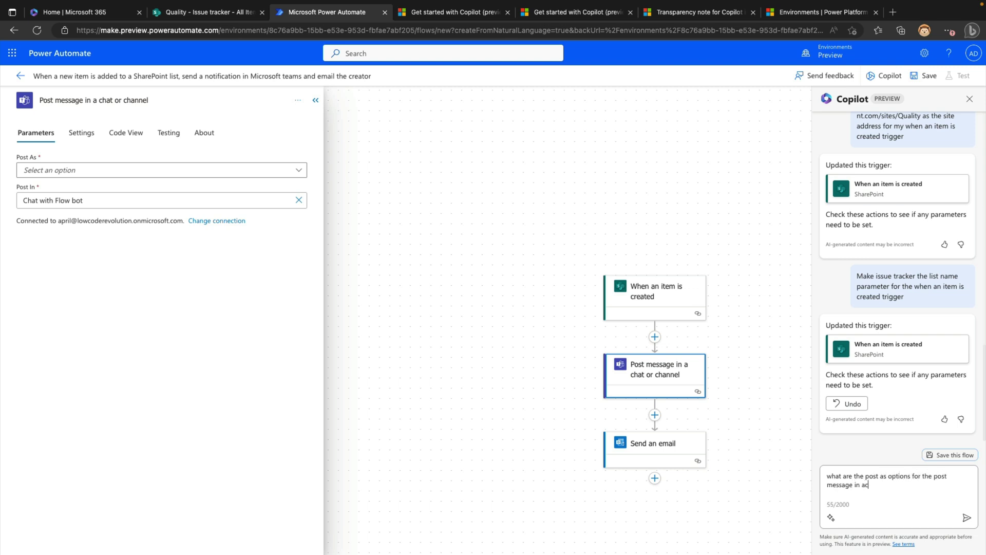
text(action?)
key(Return)
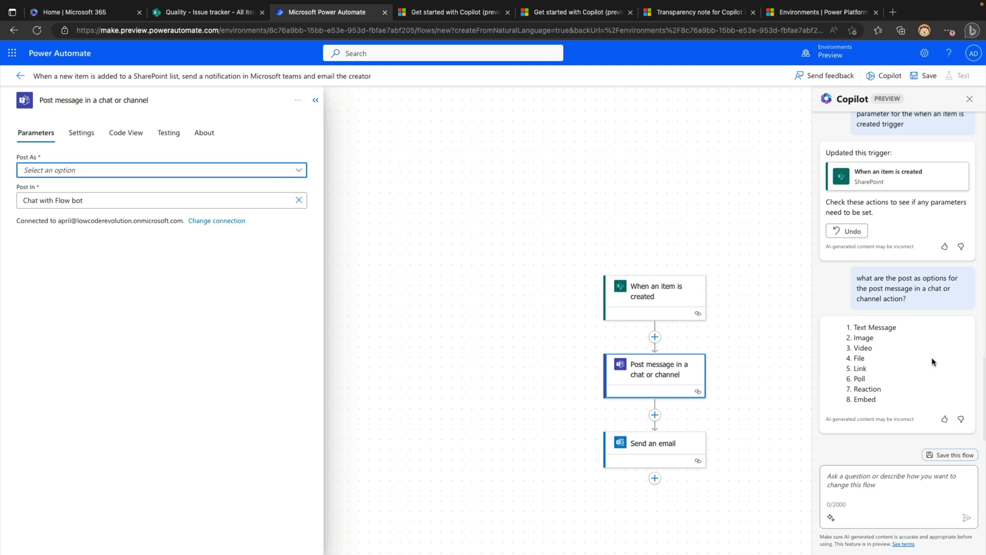
Step: Set the Teams action to post as Flow bot in Chat with Flow bot, then focus Recipient
click(300, 172)
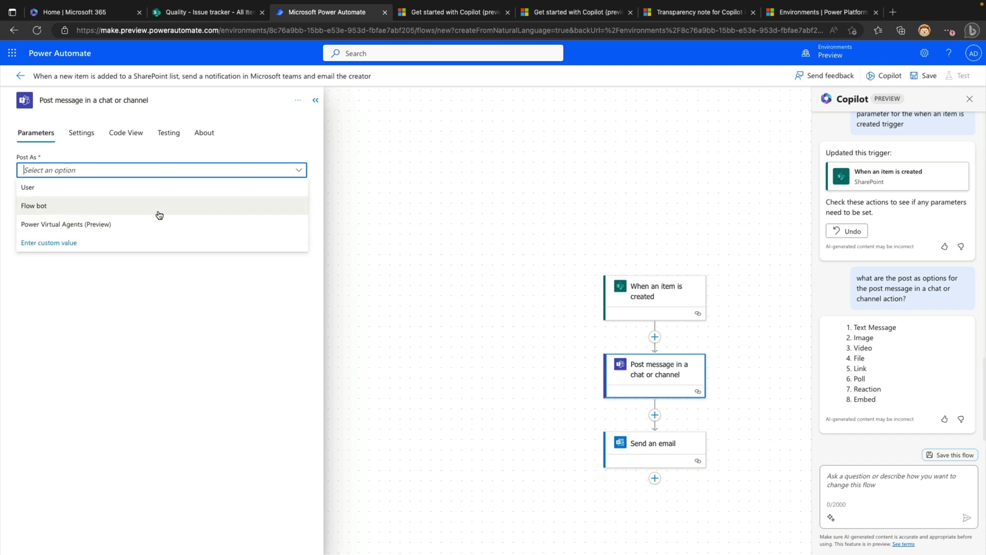
click(159, 213)
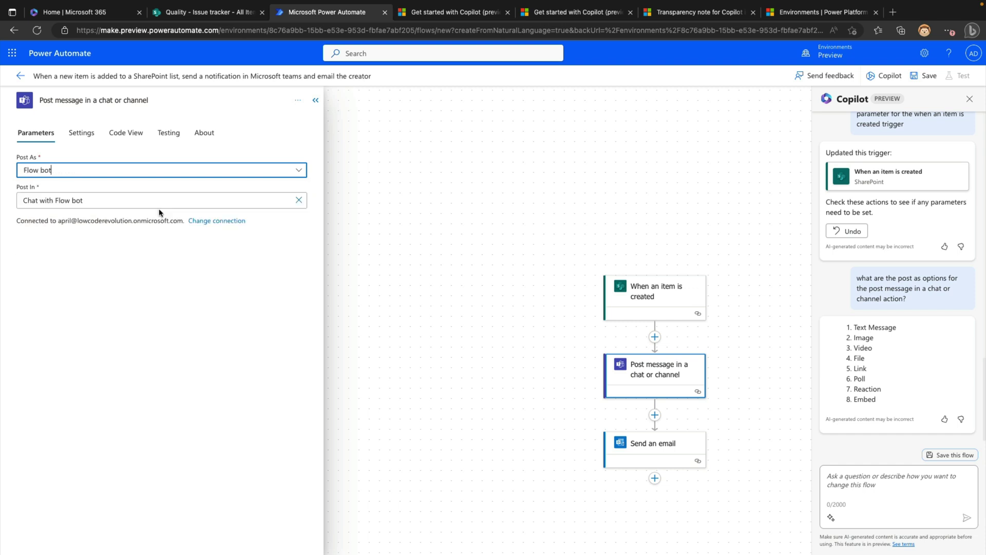
click(245, 199)
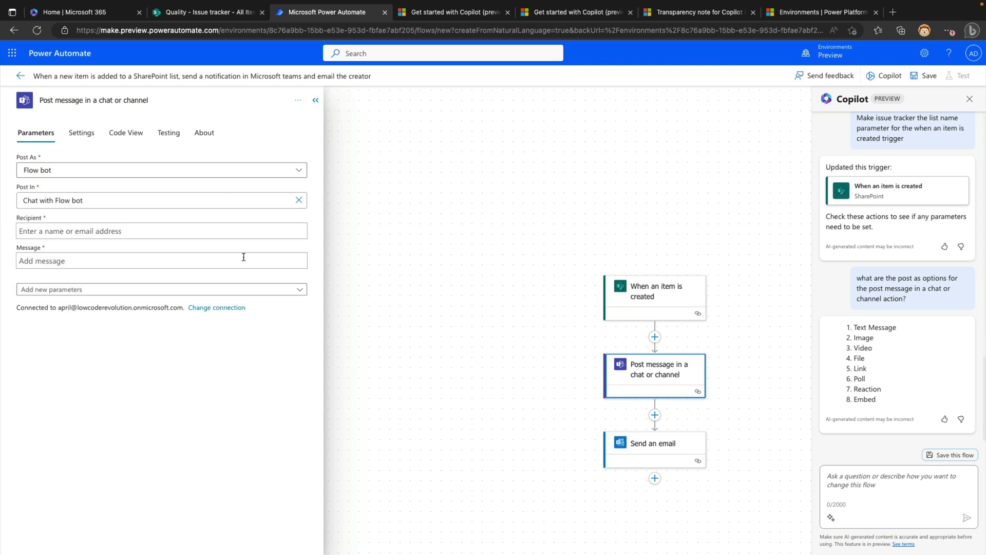
click(288, 232)
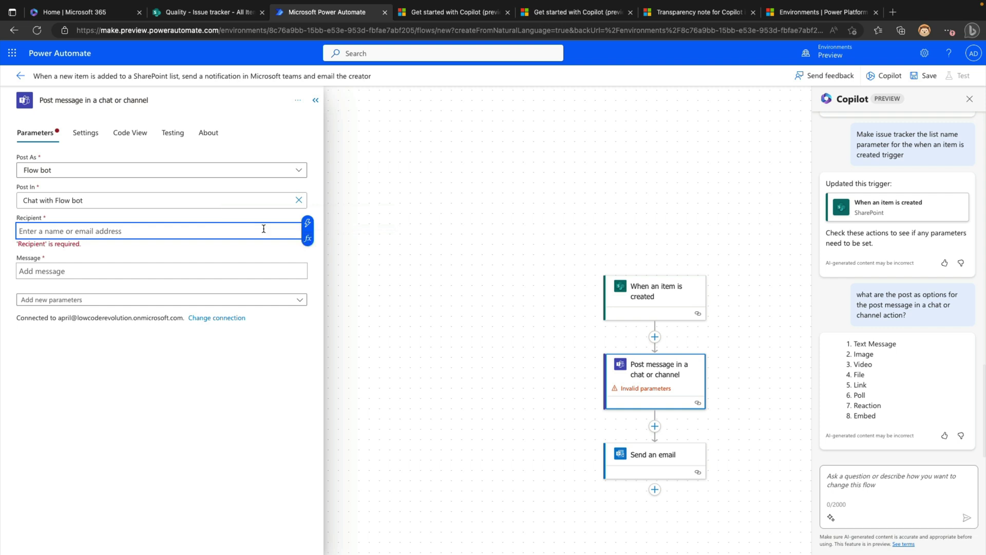
Step: Set the Teams message Recipient to the trigger's Assigned to Email dynamic content
click(308, 229)
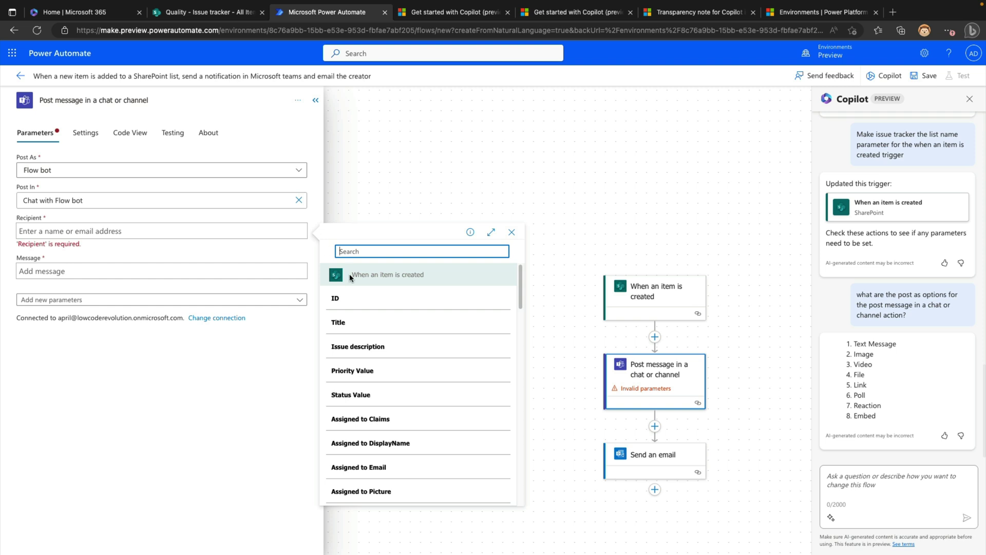
click(430, 468)
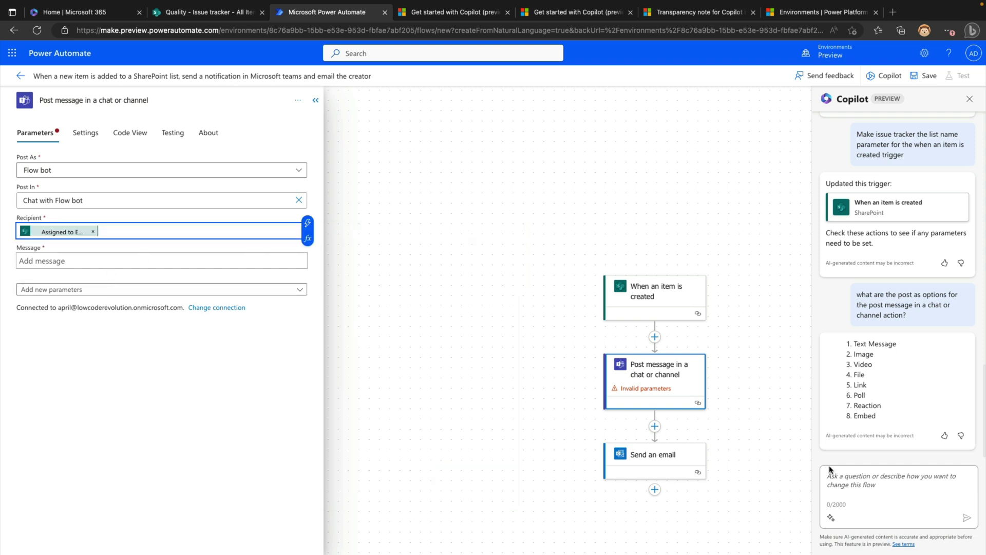
click(867, 481)
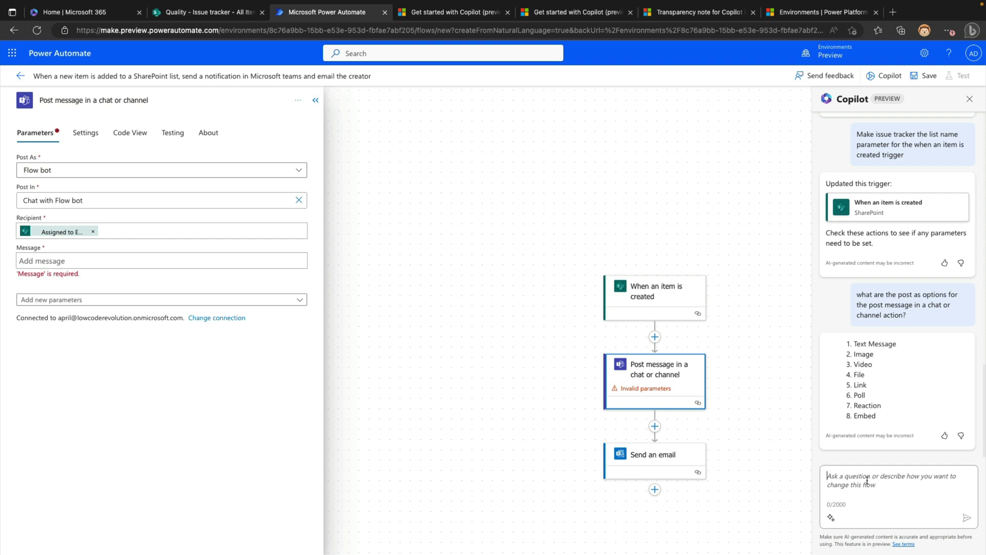
Step: Ask Copilot for the message 'New issue has been assigned to you. See details below:' plus Assigned To DisplayName
text(A)
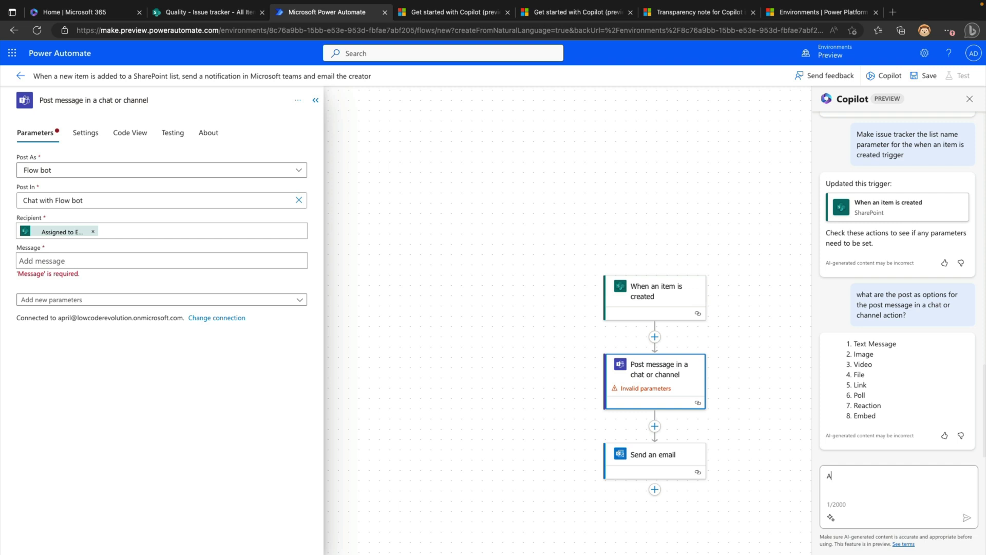
text(dd the following as the message for the )
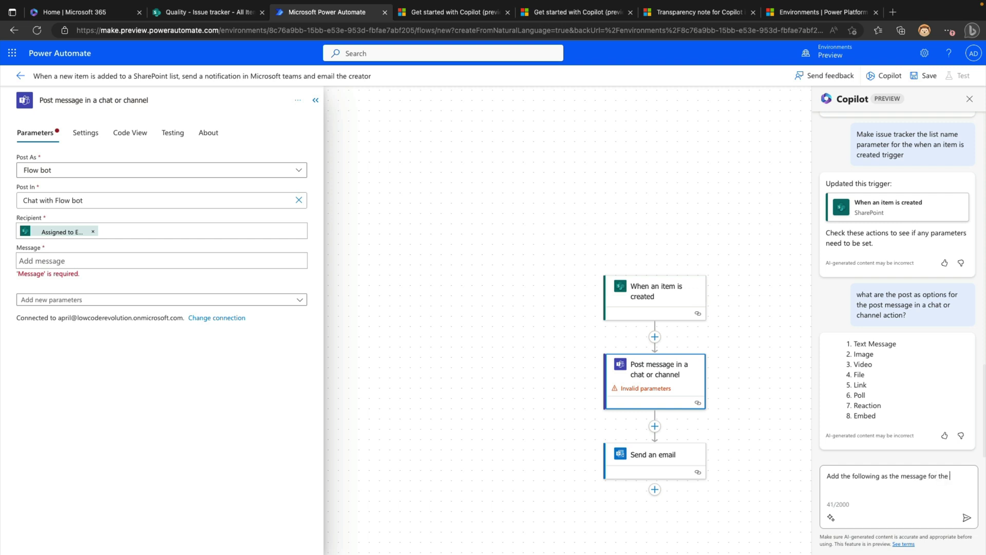
text(post message in a chat or channel action:)
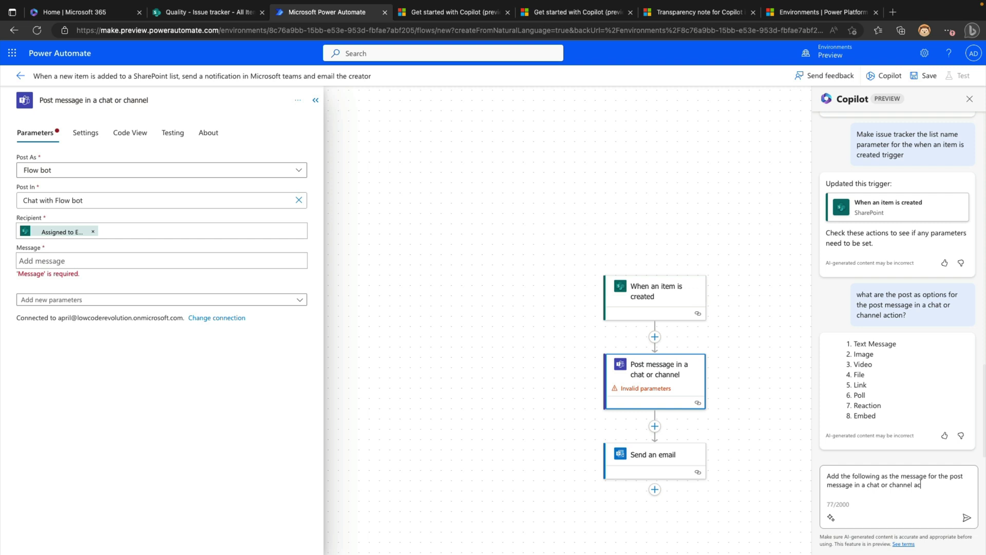
key(shift+Return)
key(shift+Return)
text(New issue )
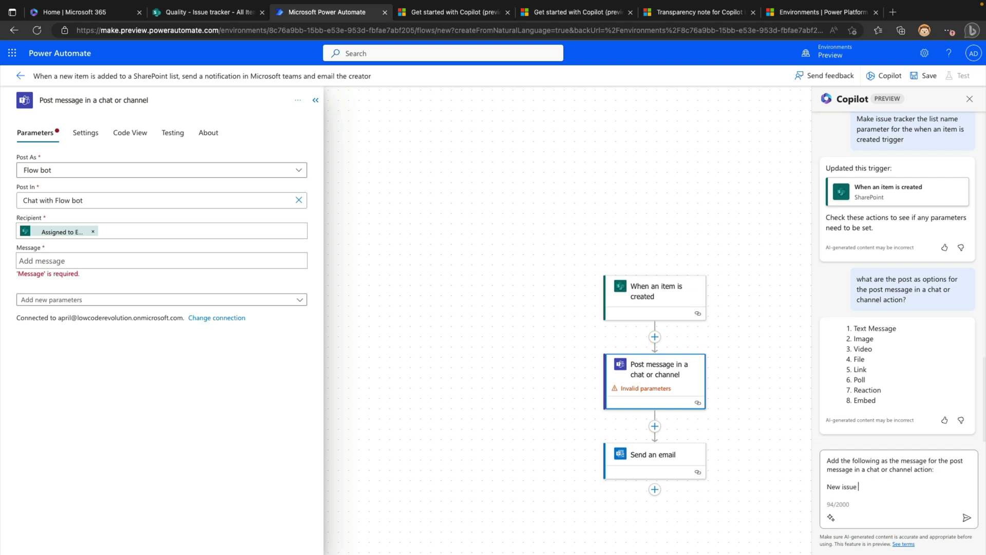
text(has been assigned to you.  See details below:)
key(shift+Return)
key(shift+Return)
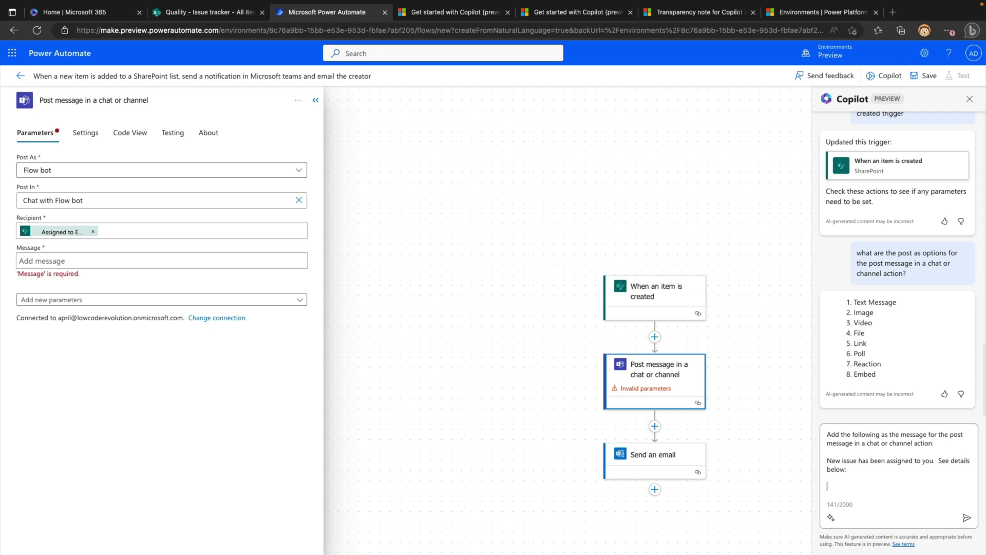
text(Assigned To DisplayName from WHen and)
key(BackSpace)
key(BackSpace)
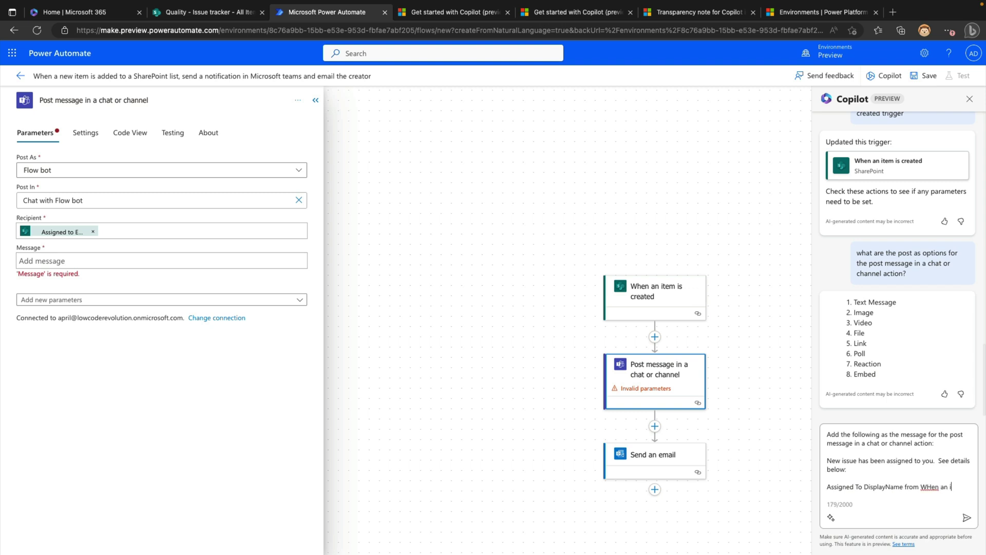
text(item is created trigger)
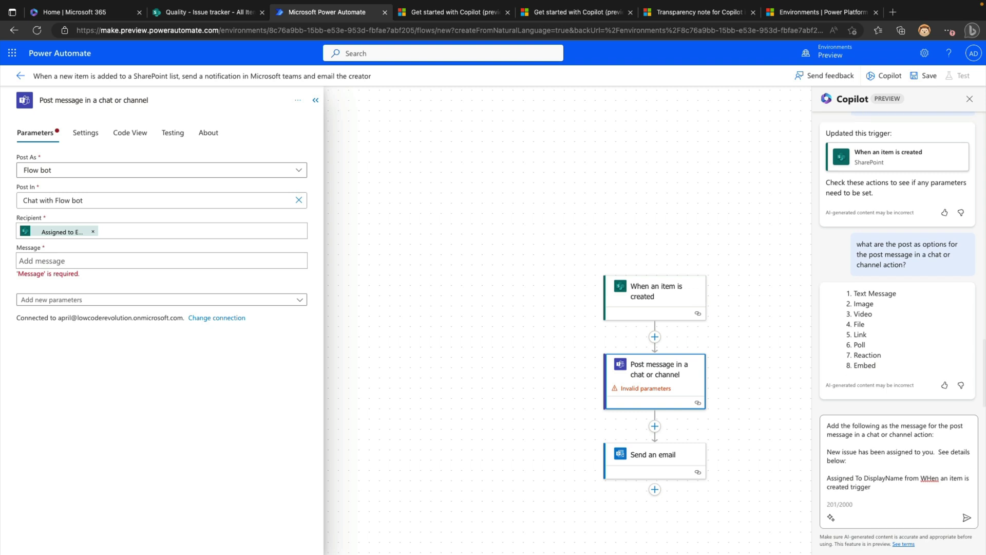
click(968, 518)
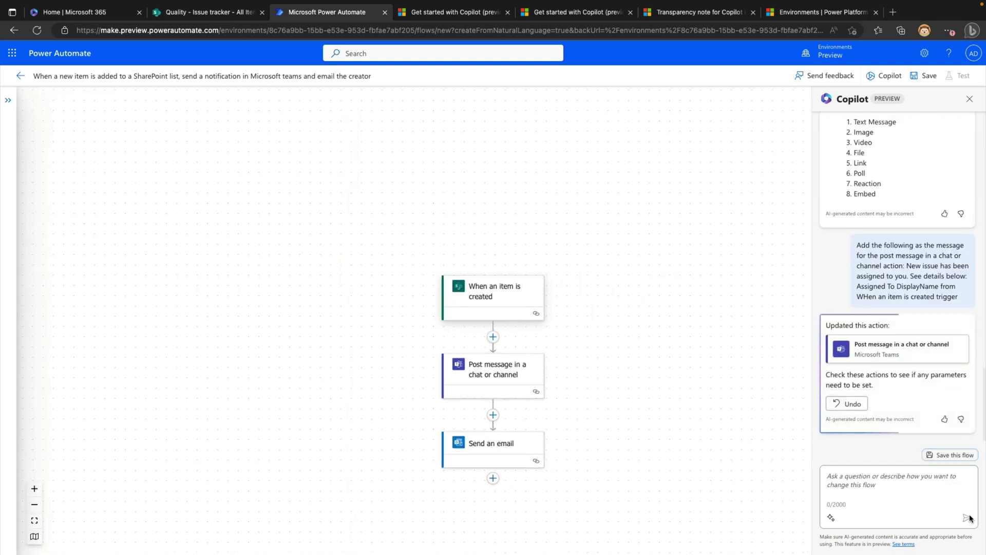
Step: Move 'Assigned To:' onto its own line and insert Assigned to DisplayName after it
click(889, 364)
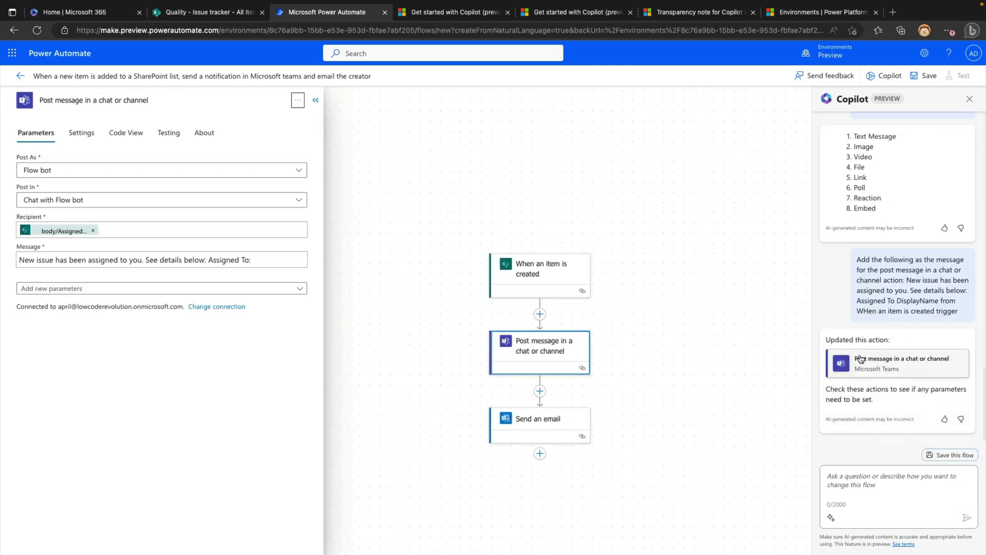
click(280, 256)
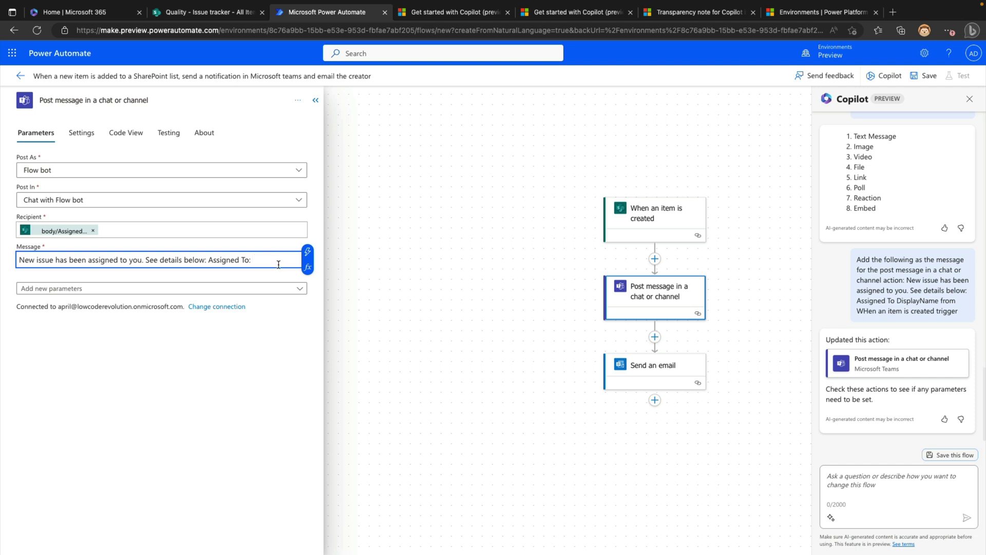
click(209, 260)
key(Return)
key(Return)
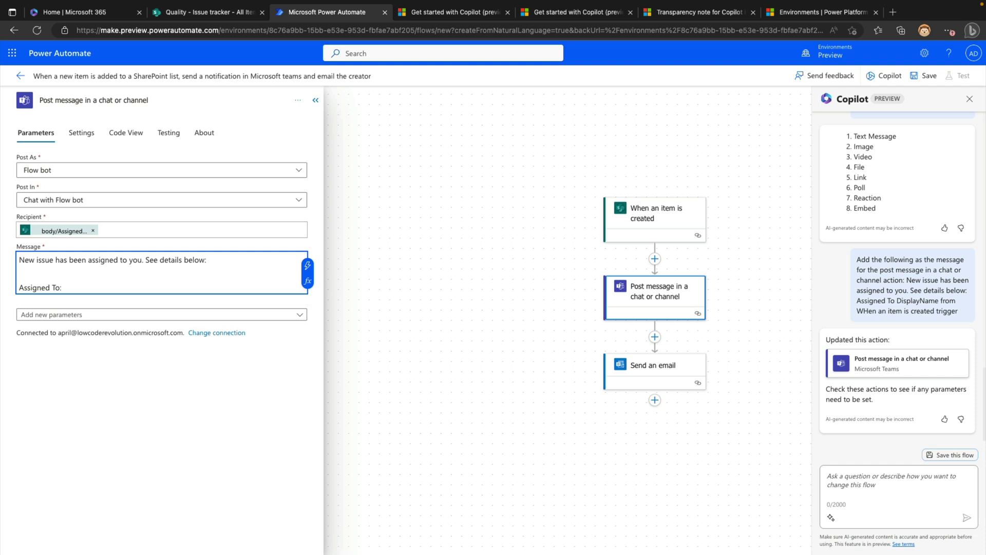
click(133, 283)
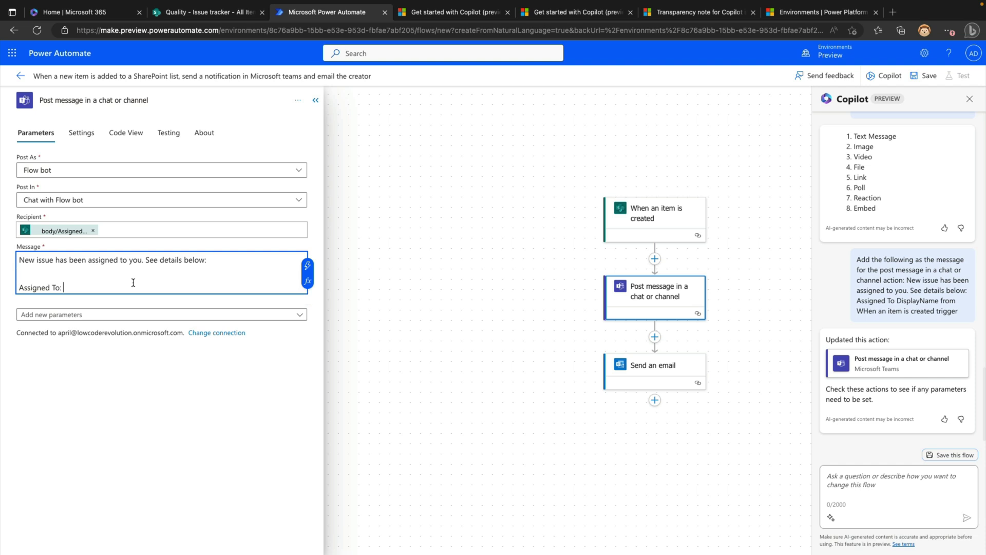
click(307, 266)
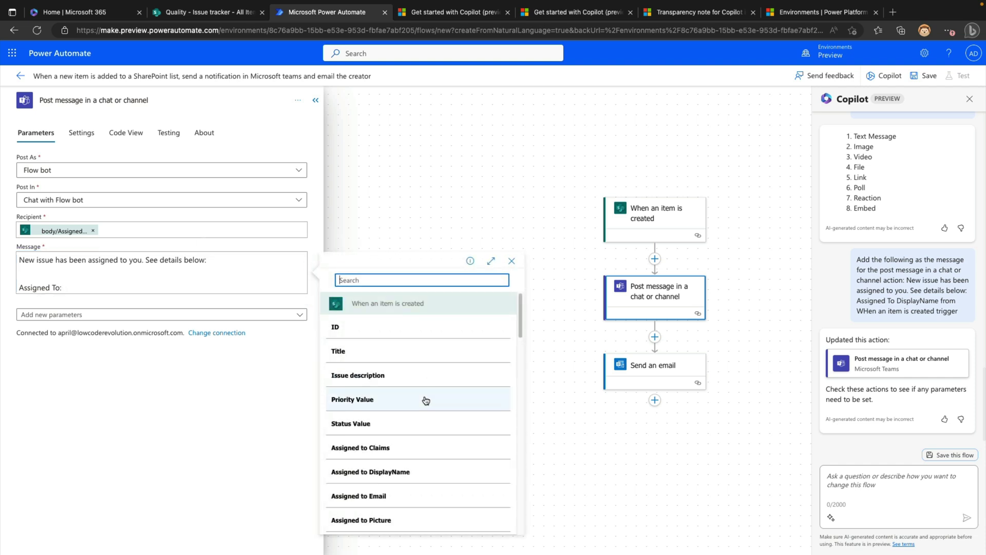
click(416, 472)
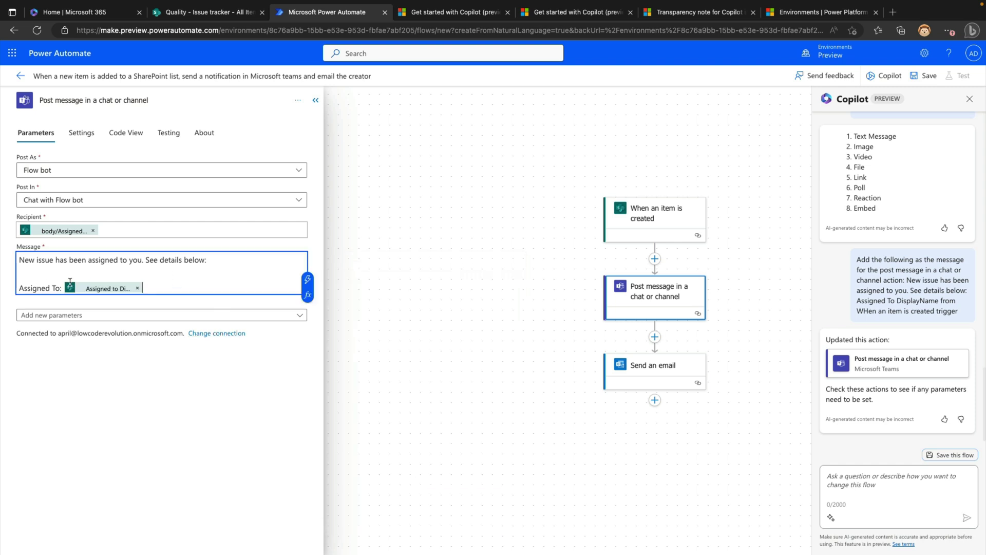
Step: Add an 'Issue:' line to the message followed by the item's Title token
key(Return)
text(Issue:)
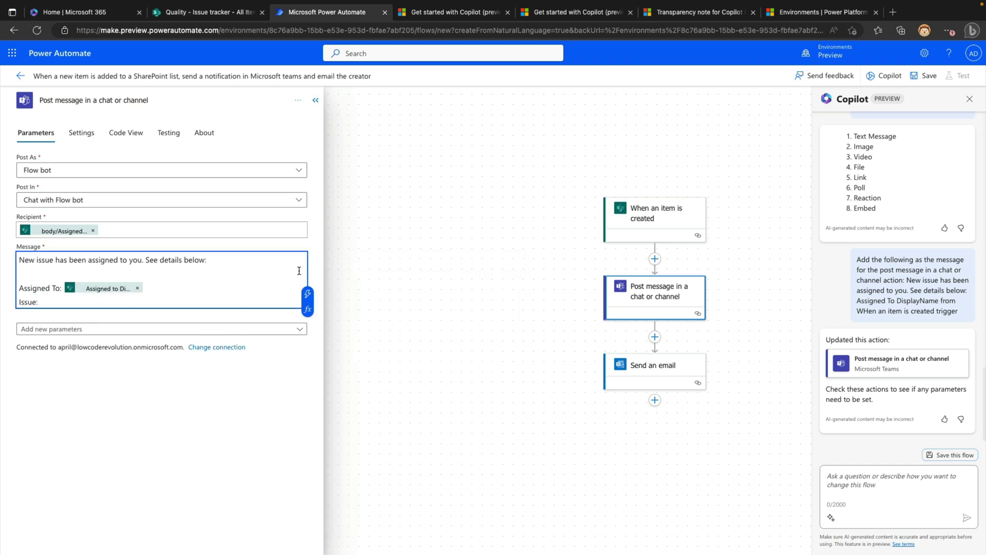
click(307, 293)
click(380, 350)
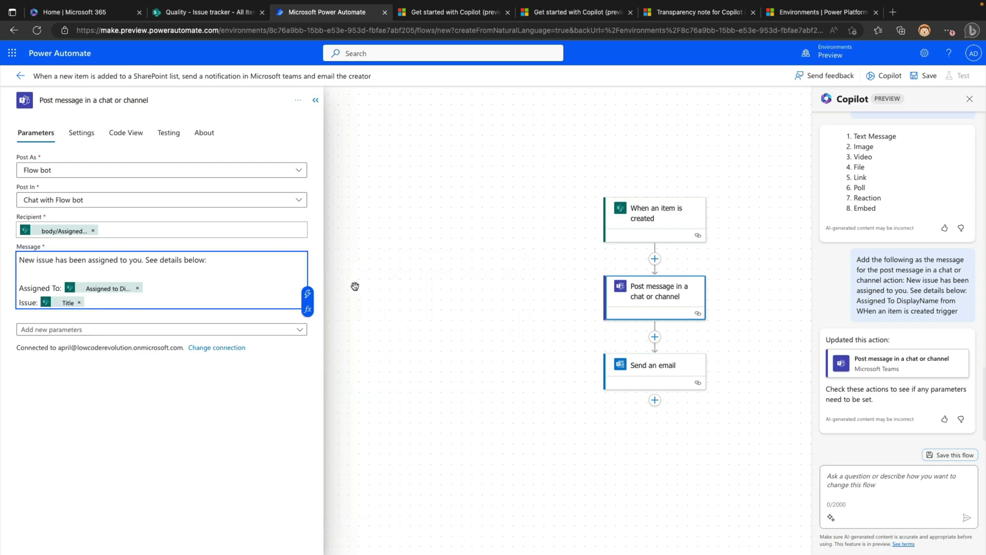
click(651, 377)
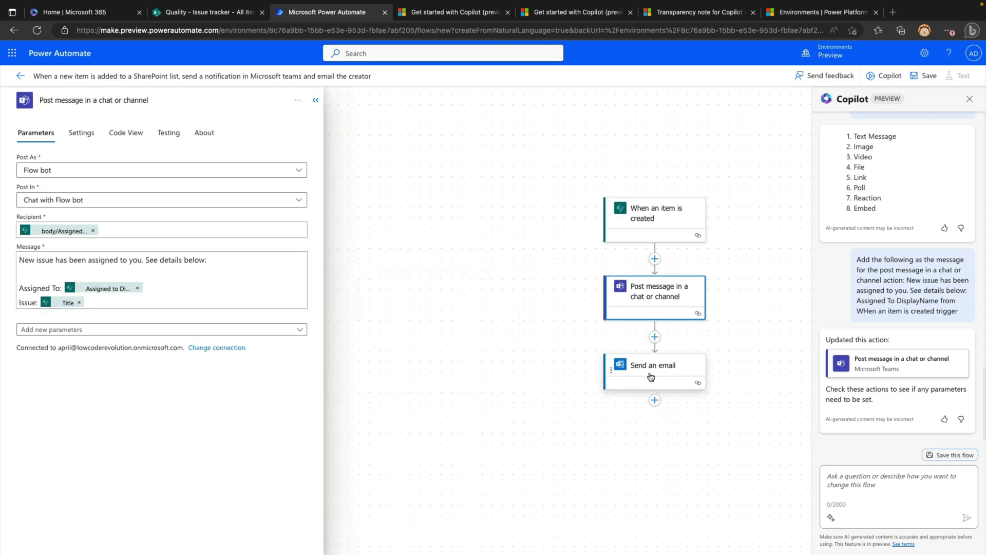
Step: Set the Send an email recipient to the SharePoint item's creator from the trigger fields
click(651, 377)
click(118, 174)
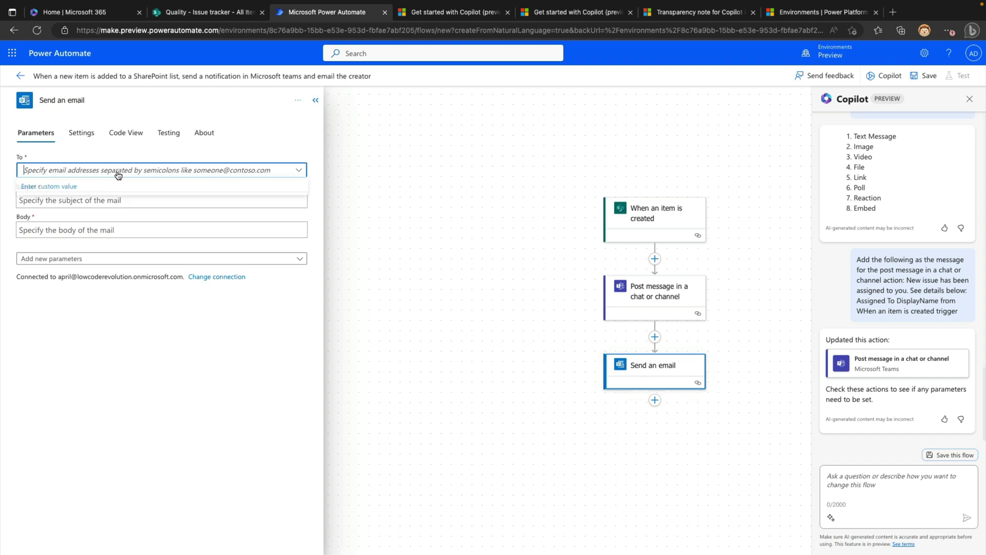
click(300, 172)
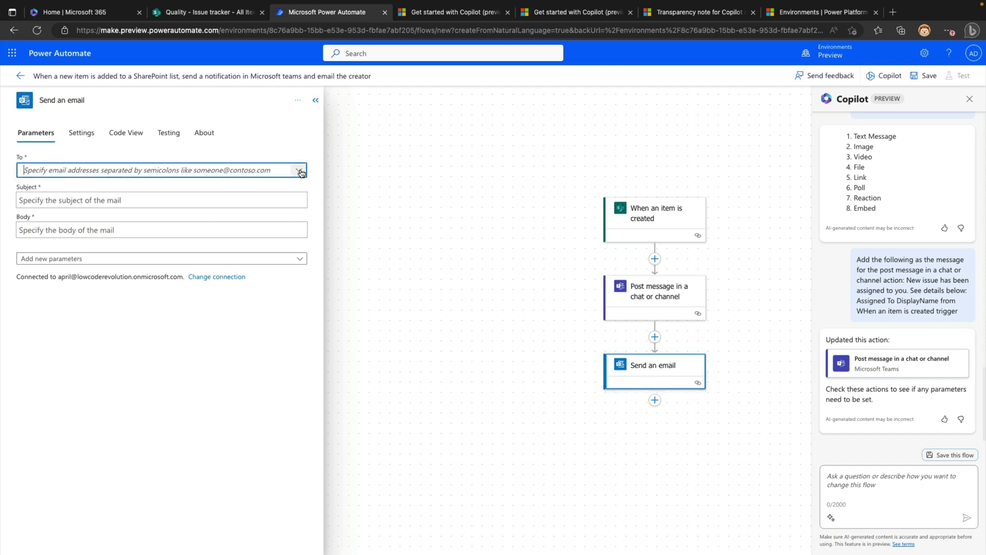
click(157, 177)
click(190, 191)
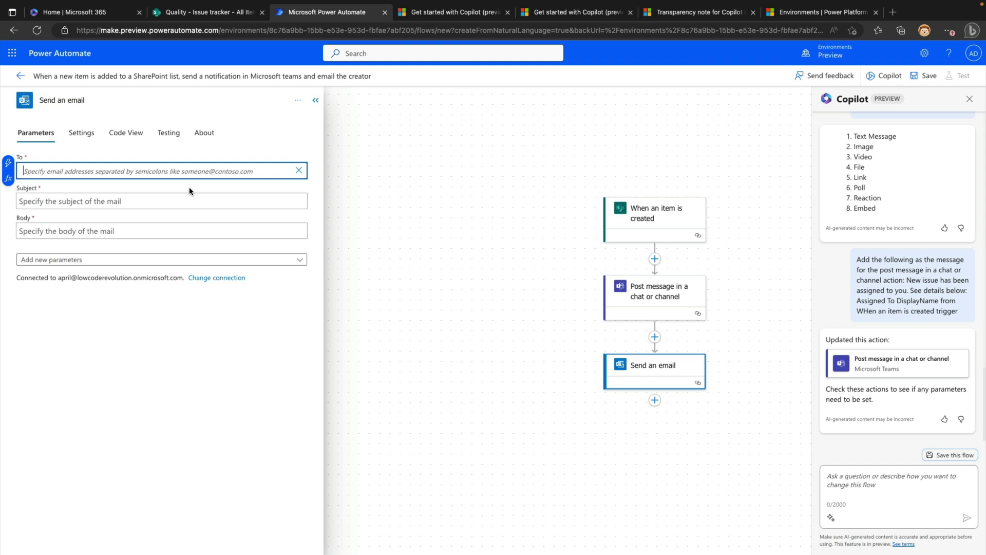
click(265, 175)
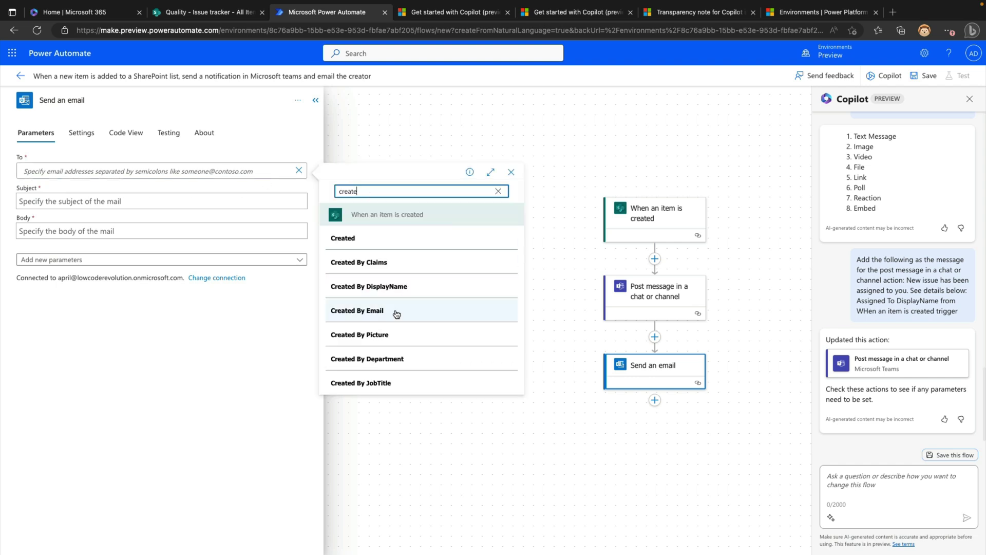
click(396, 312)
Step: Ask Copilot to add "New Issue received" as the email subject
click(881, 485)
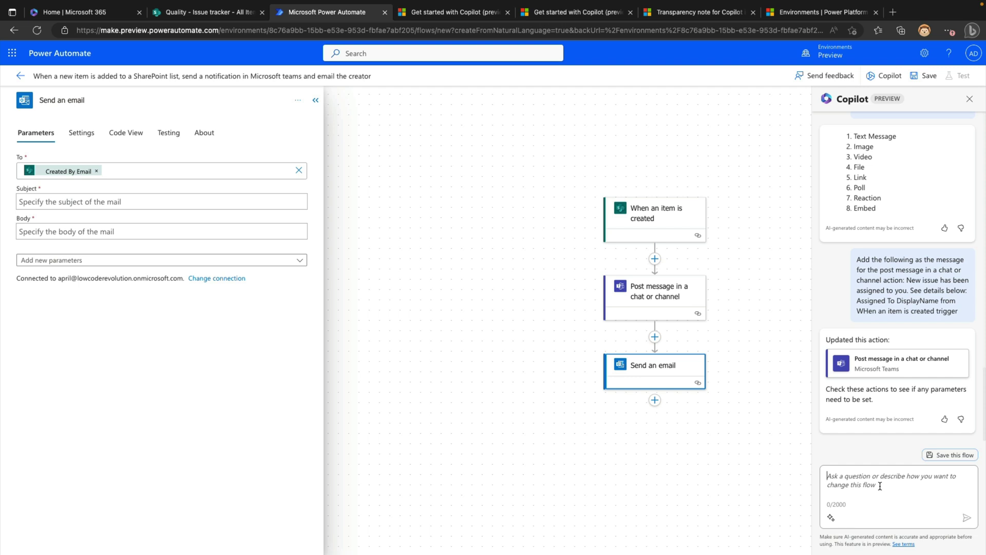
text(Add "N)
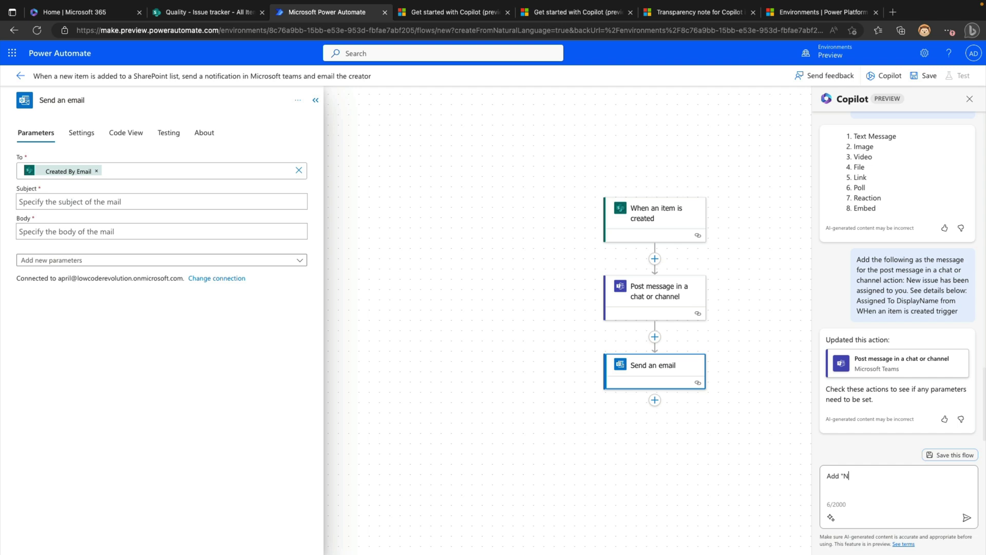
text(ew Issue received" as the subject for the)
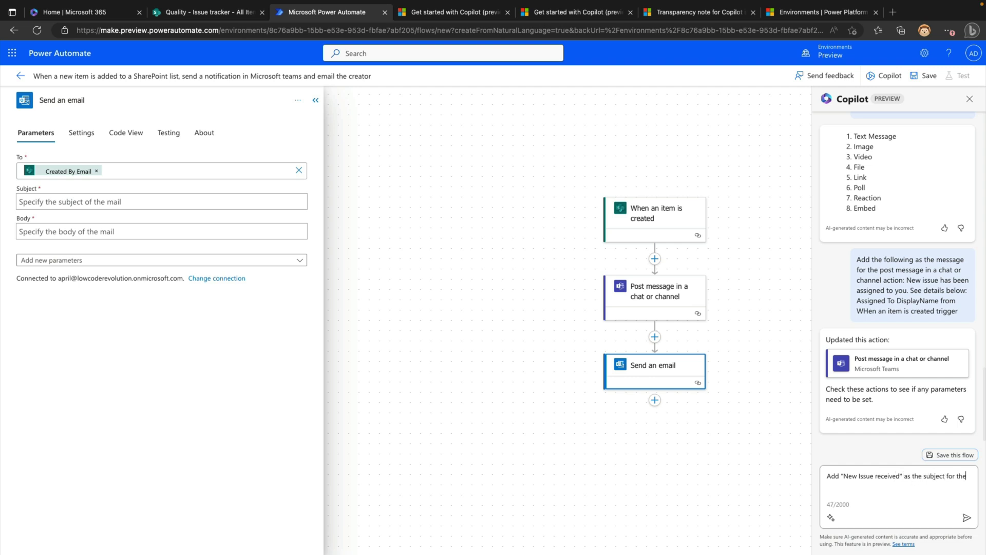
text( send an email action)
key(Return)
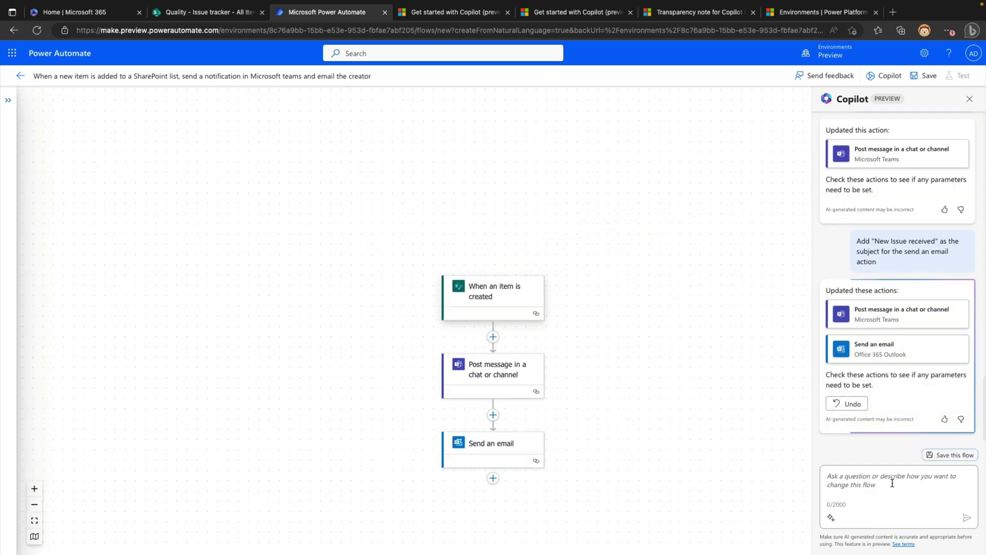
Step: Ask Copilot to make the email body 'Your issue has been received. Someone will get back with you within 1-2 business days.'
click(910, 356)
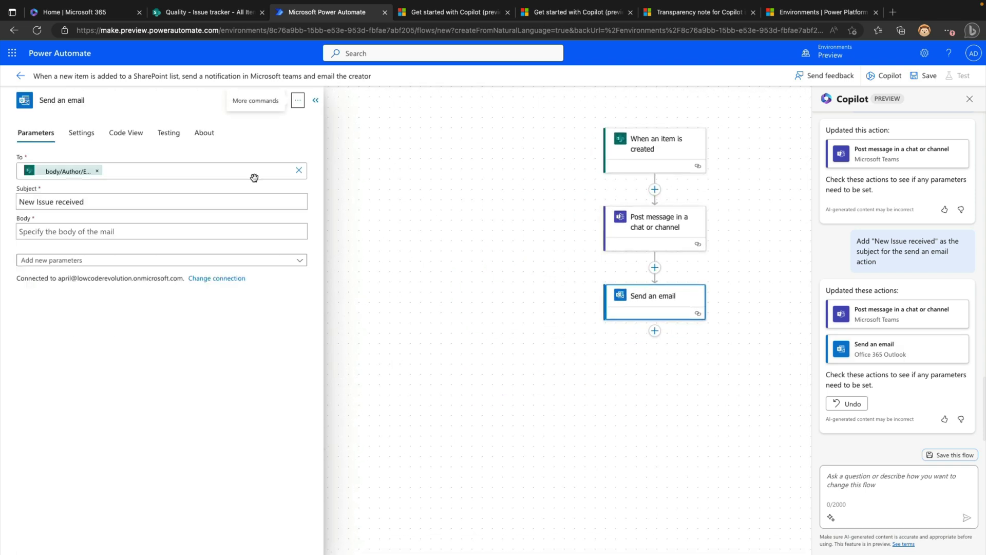
click(905, 491)
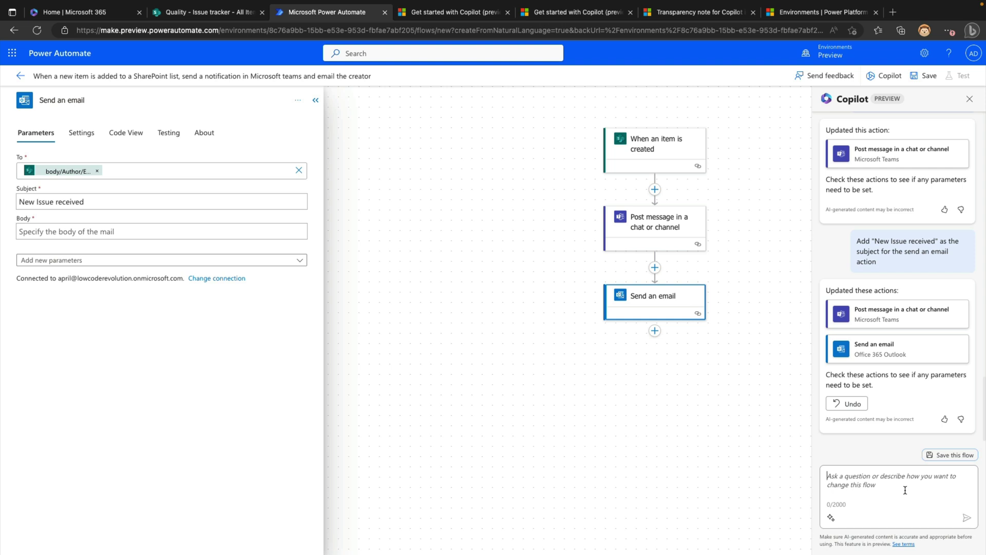
text(Add "Your)
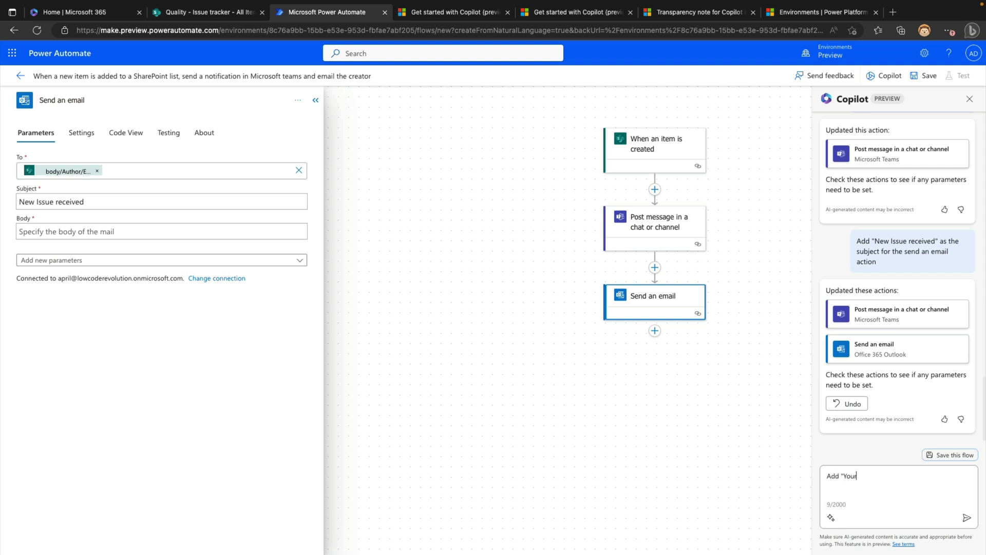
text( issue has been received. Someone wil)
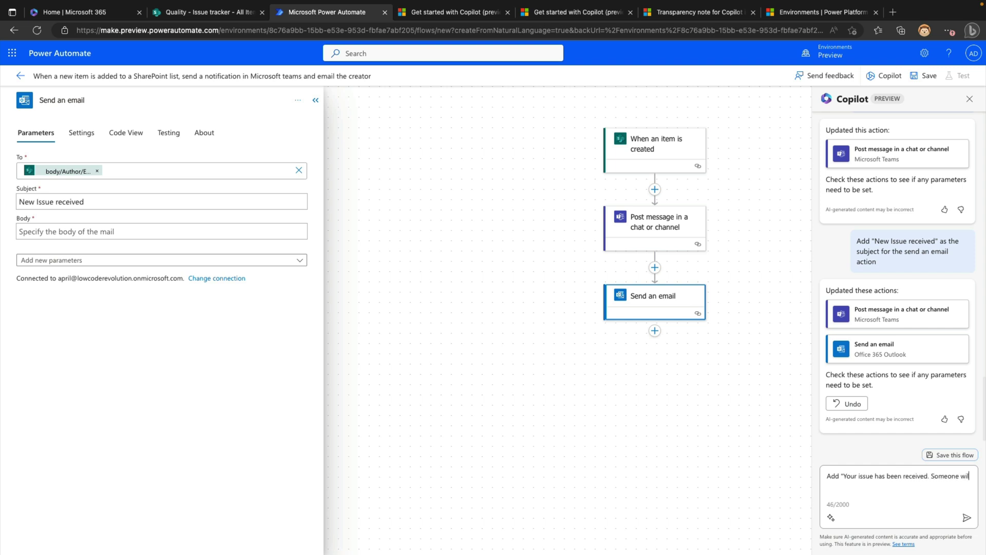
text(l get back with you within 1- 2 business day)
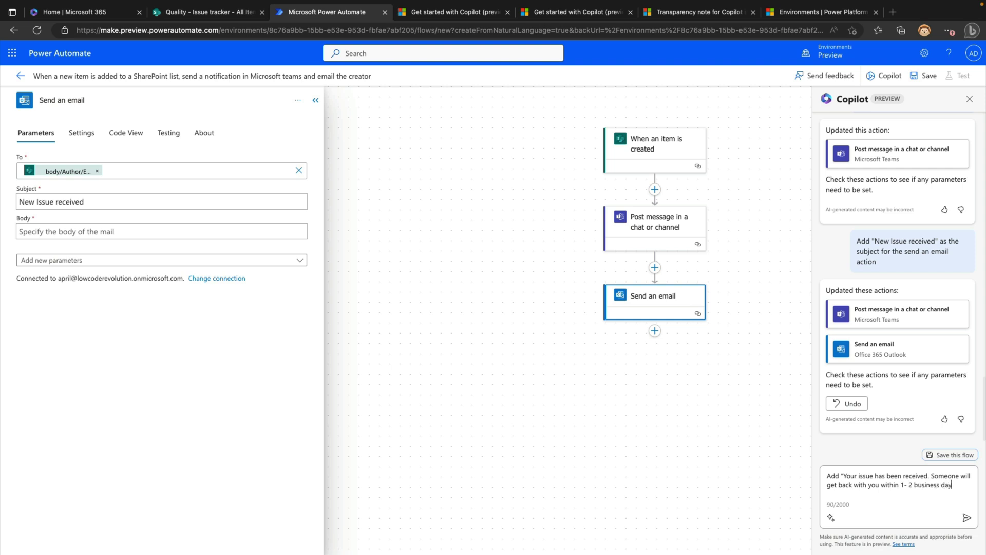
text(s" as the )
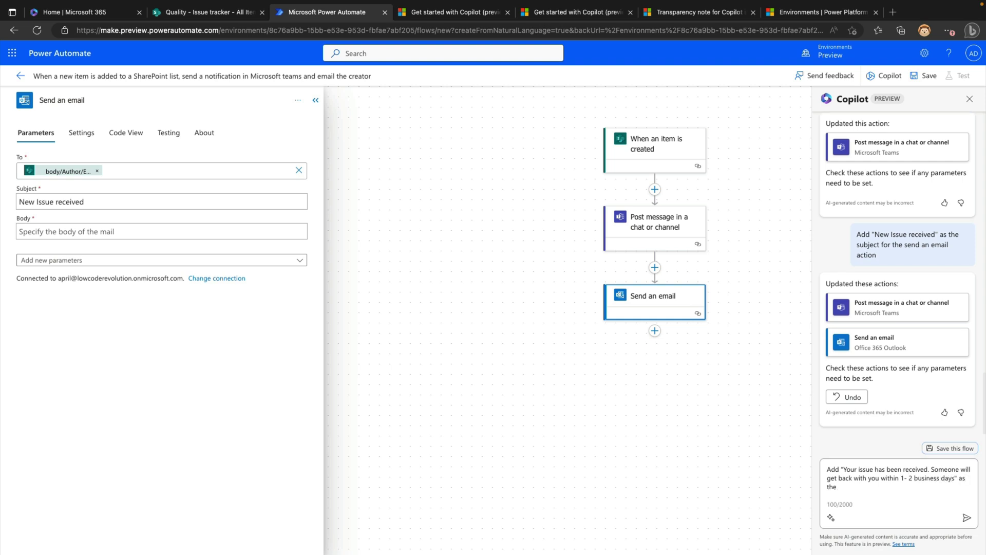
text(body of the send an email action)
key(Return)
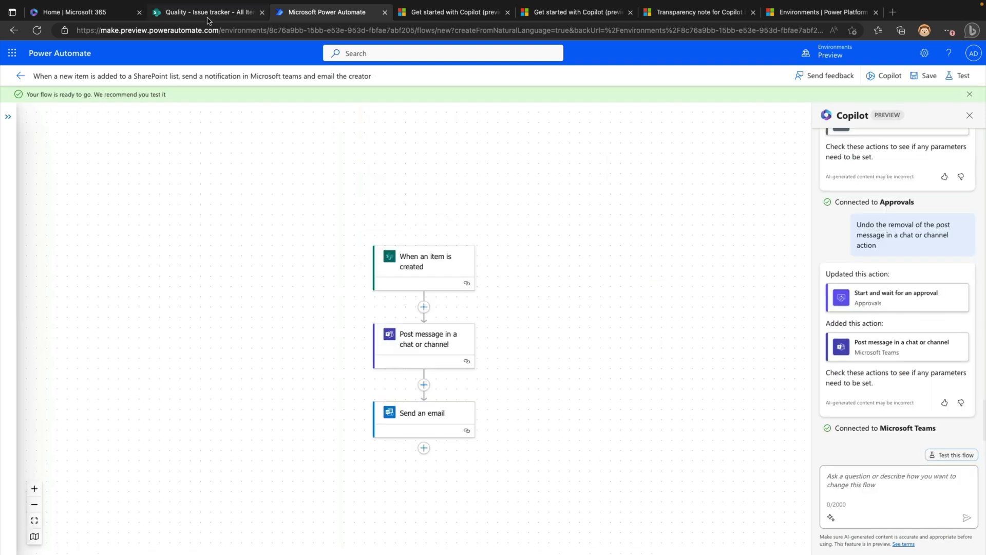
Step: Create and save an Issue tracker item 'Flow isn't working!' with description 'Help', assigned to a person
click(208, 13)
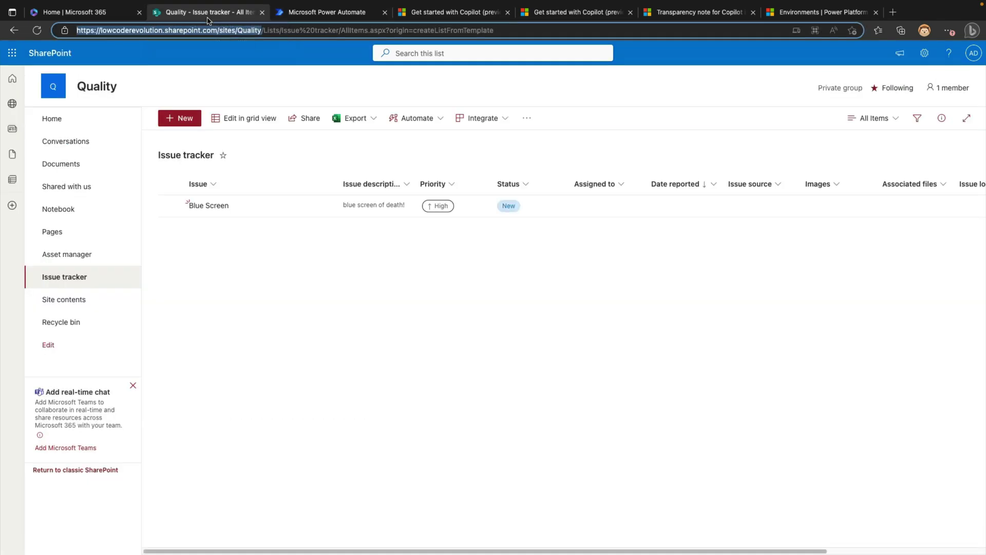
click(182, 119)
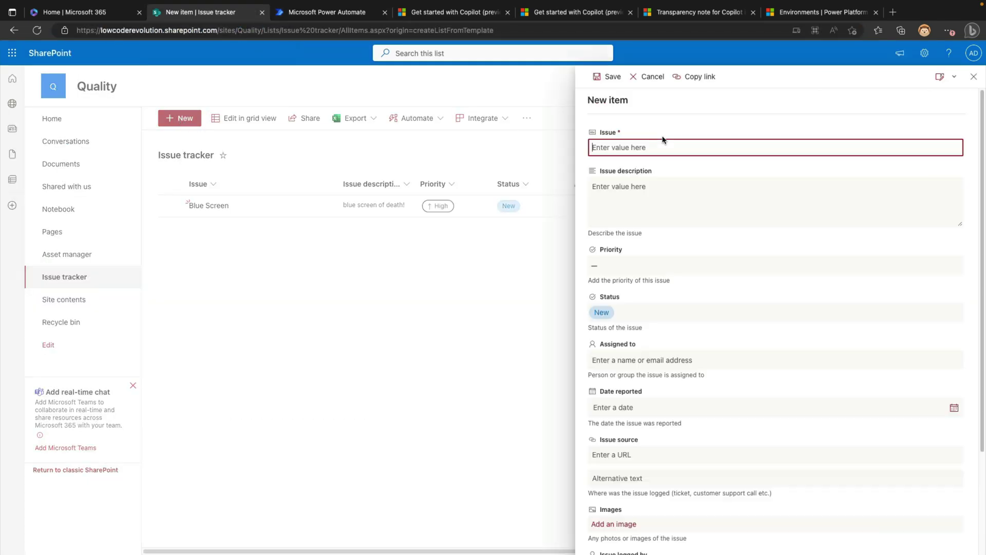
text(Flow isn't working!)
key(Tab)
text(Help)
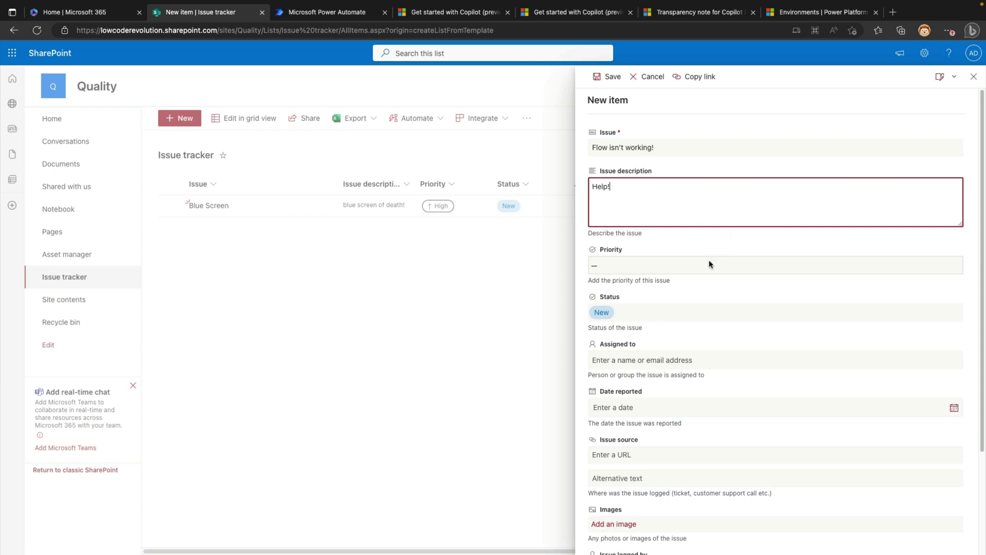
click(649, 358)
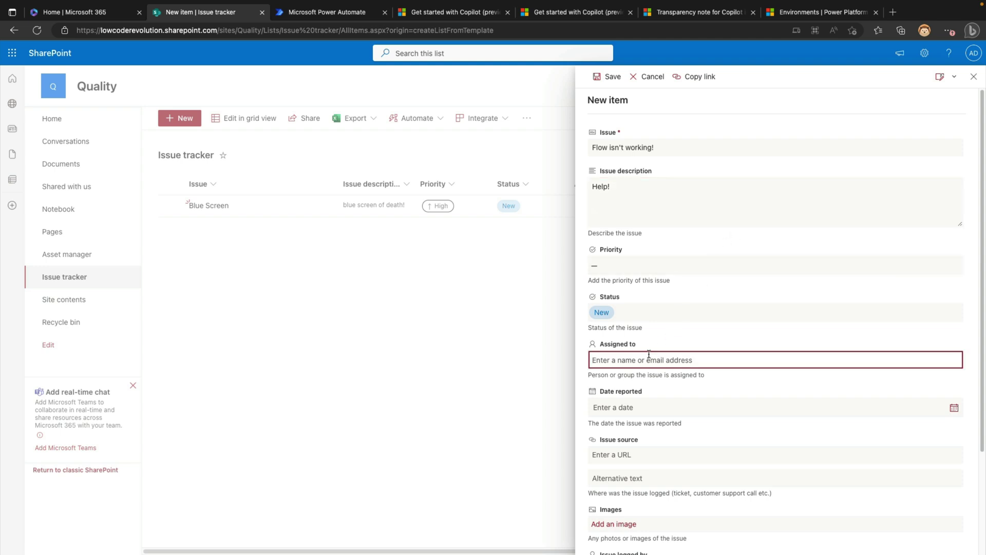
text(april)
key(Return)
click(609, 77)
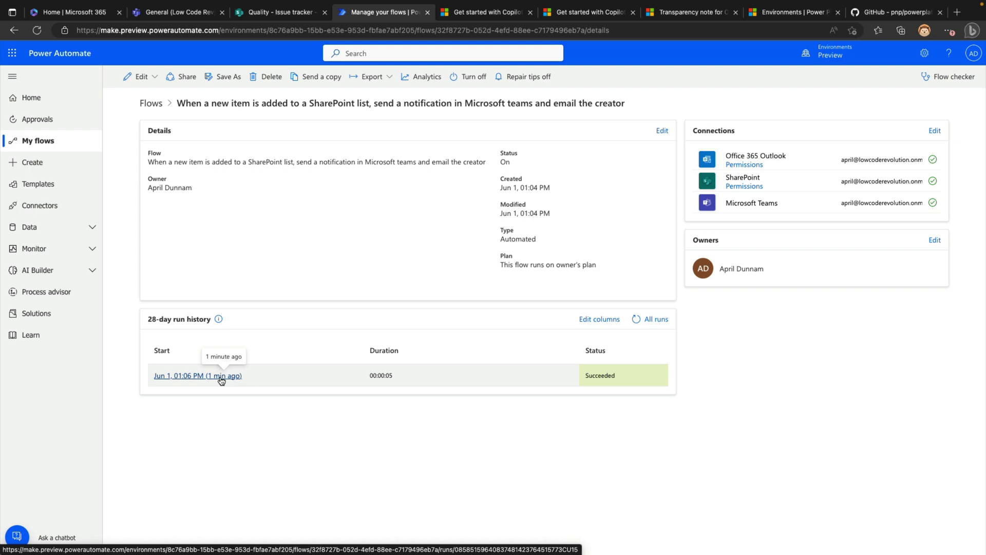
Step: Check the new-issue notification in the Teams Power Automate chat, then return to the flow's run history
click(164, 13)
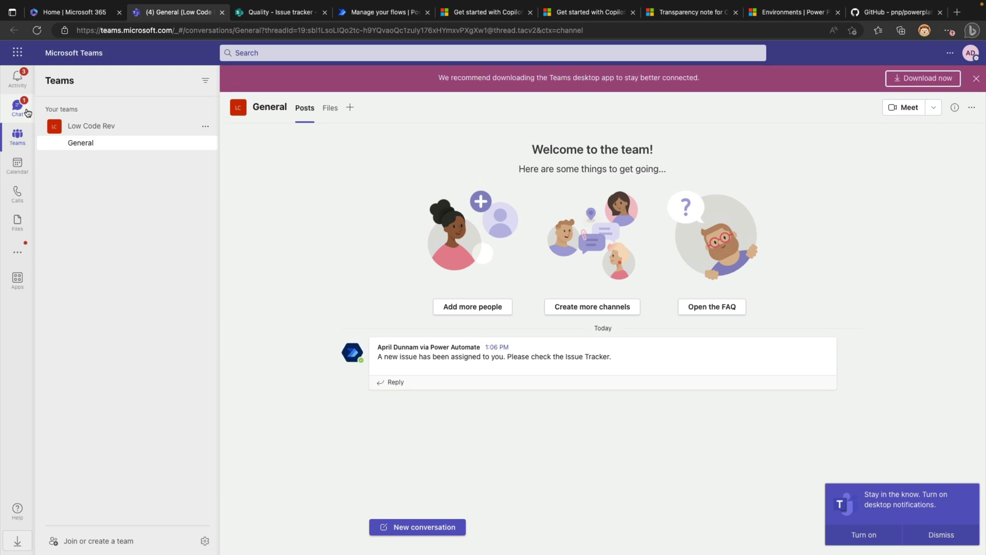
click(18, 108)
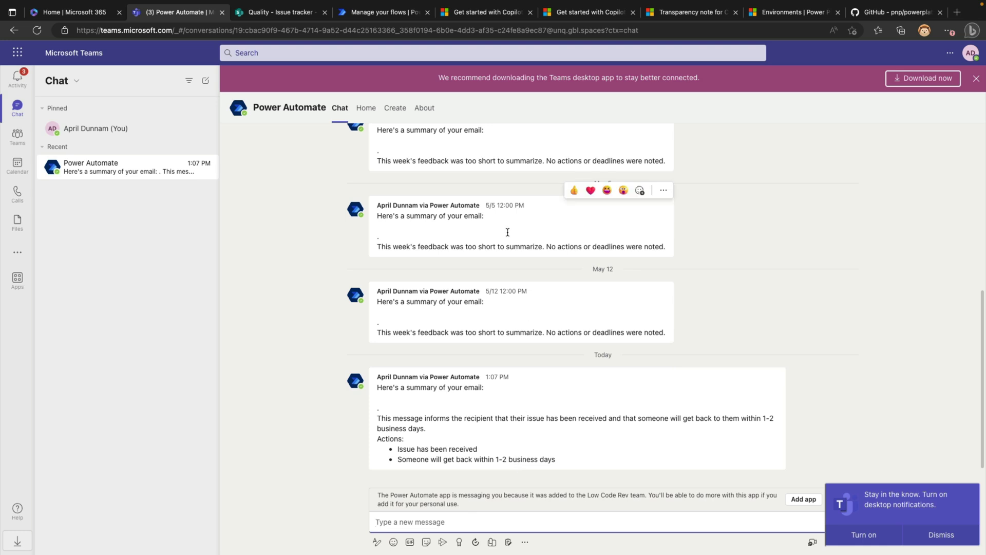
key(super+4)
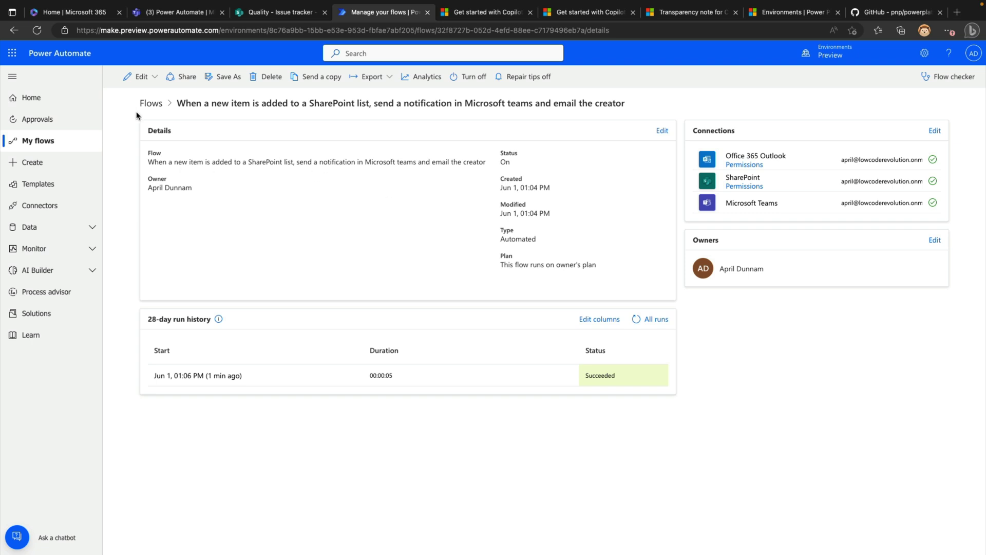
Step: Review the finished SharePoint-to-Teams-and-email flow in the standard designer, then return to the home page
click(152, 79)
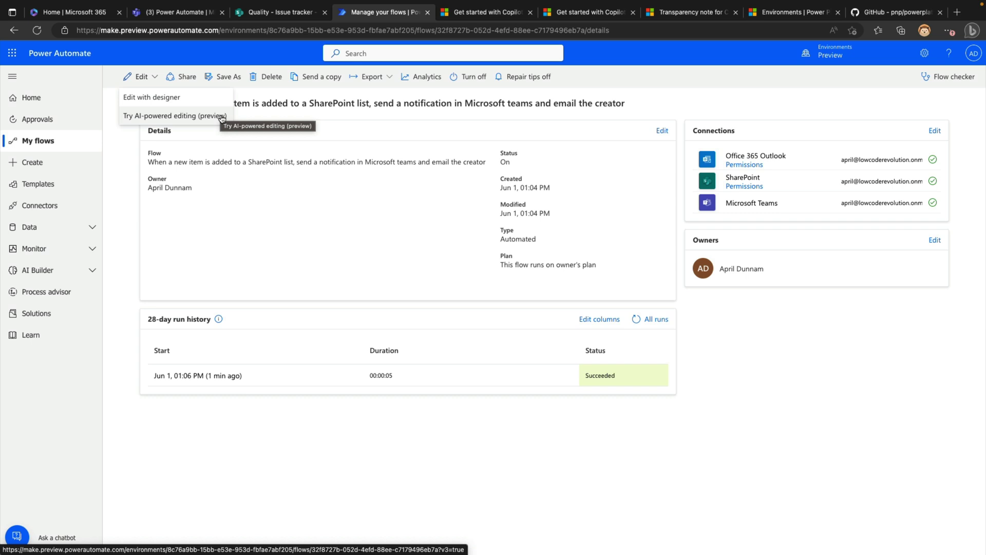
click(211, 102)
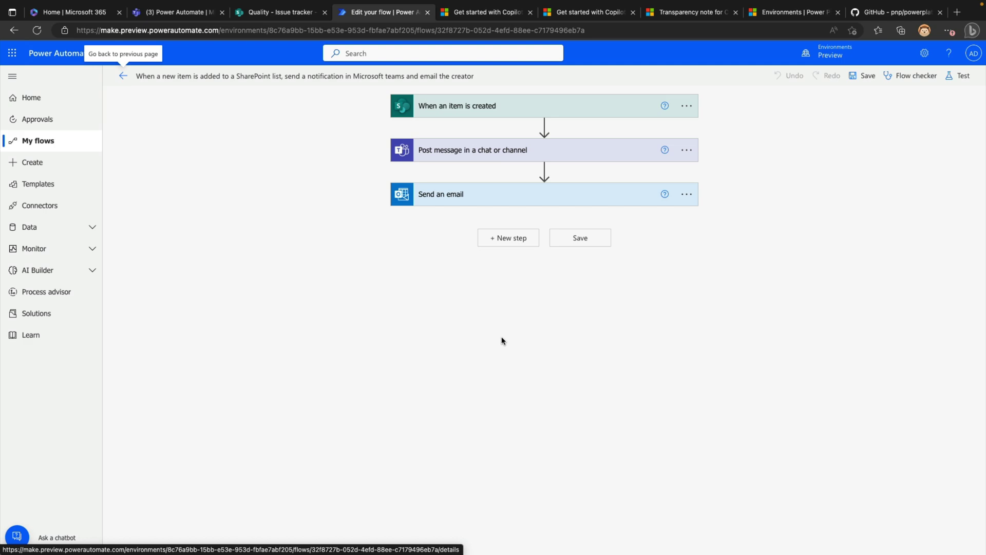
click(124, 76)
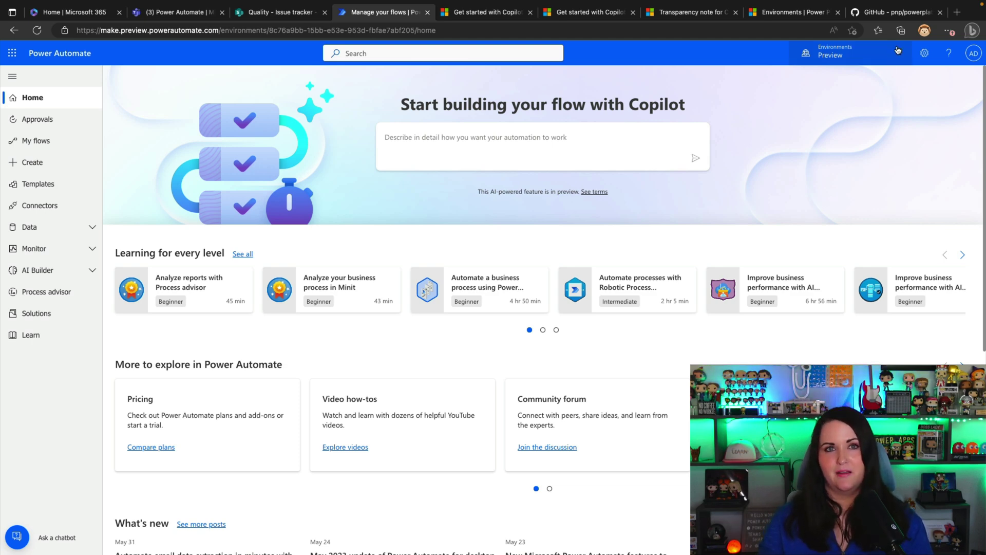
Step: Switch to the browser tab showing the pnp/powerplatform-prompts GitHub repository
click(897, 12)
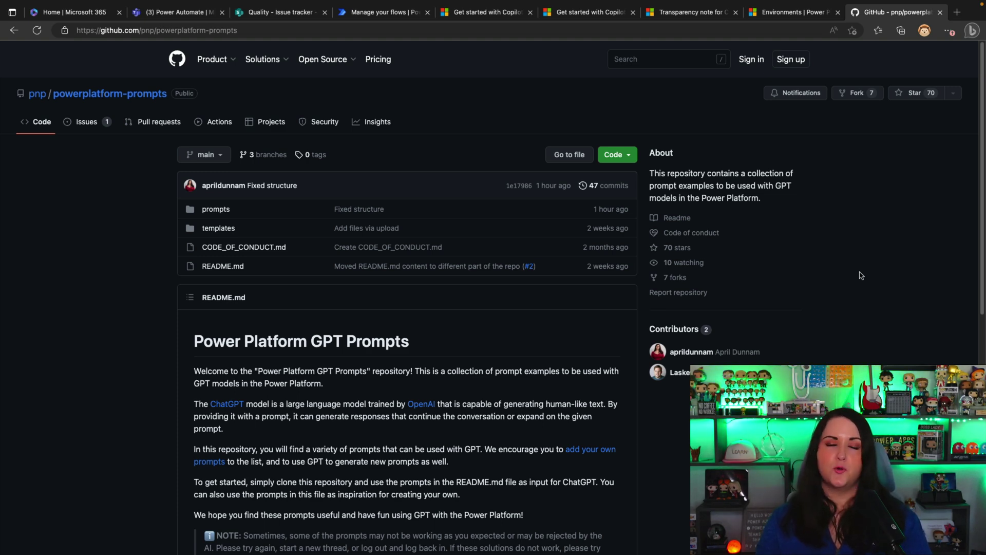
Step: Navigate prompts > ai-builder > sms-generator to open the en-us prompt.md file
click(214, 210)
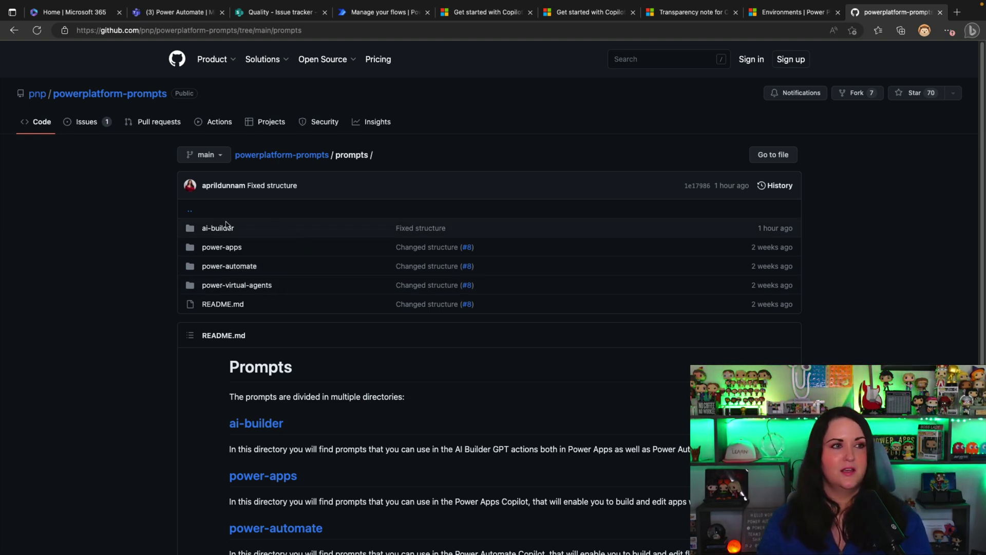
click(223, 228)
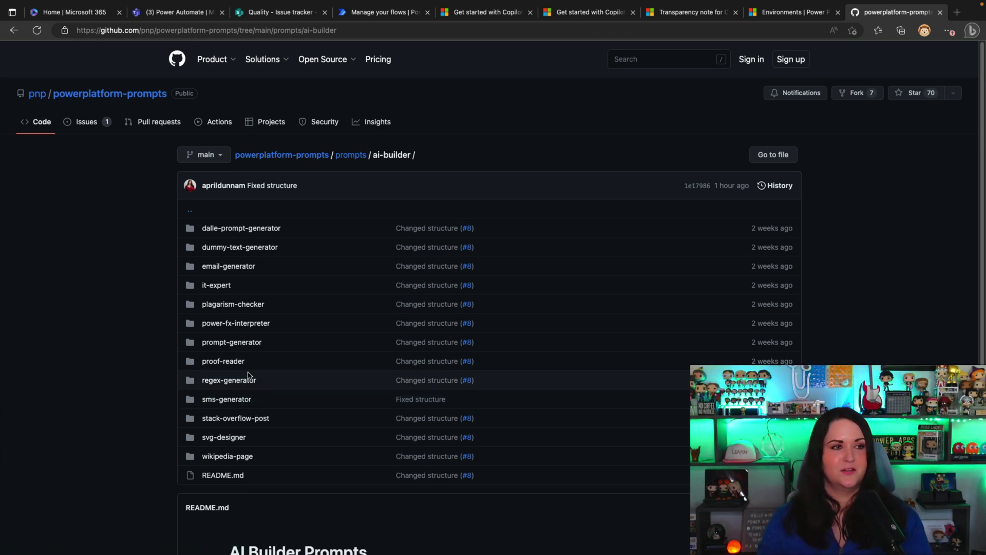
click(226, 399)
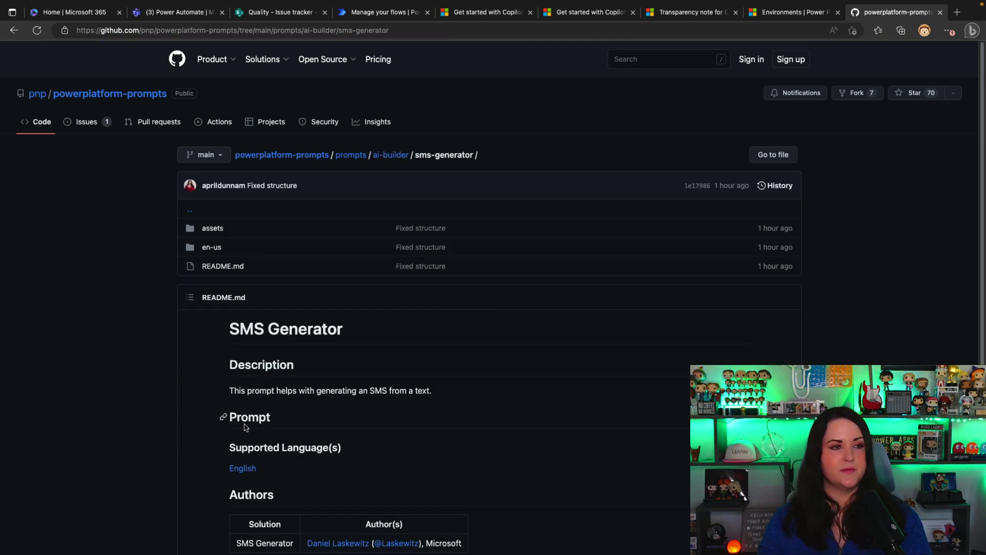
click(247, 420)
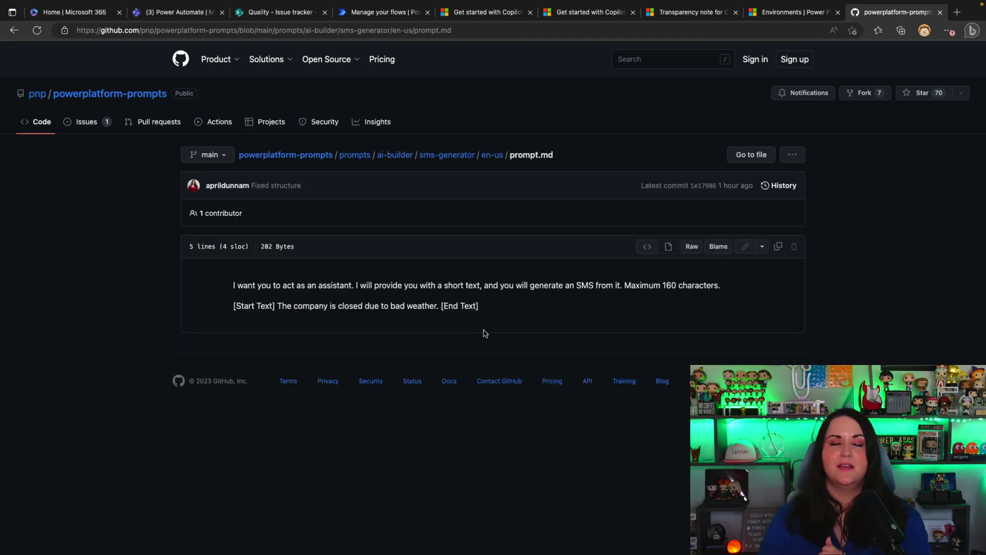